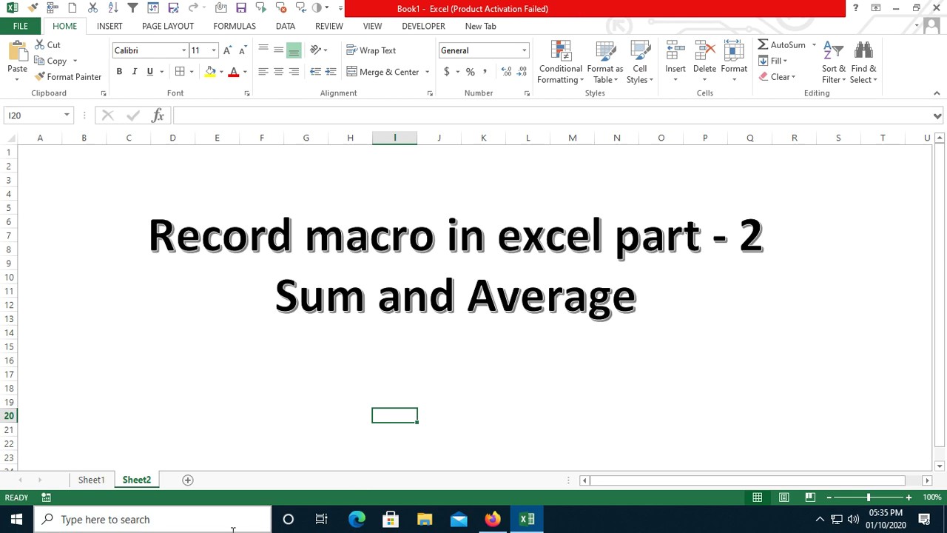
# Step: Switch to Sheet1 and look over the Jan–April data in A2:D17 and the blank Total and Average cells
pyautogui.click(92, 479)
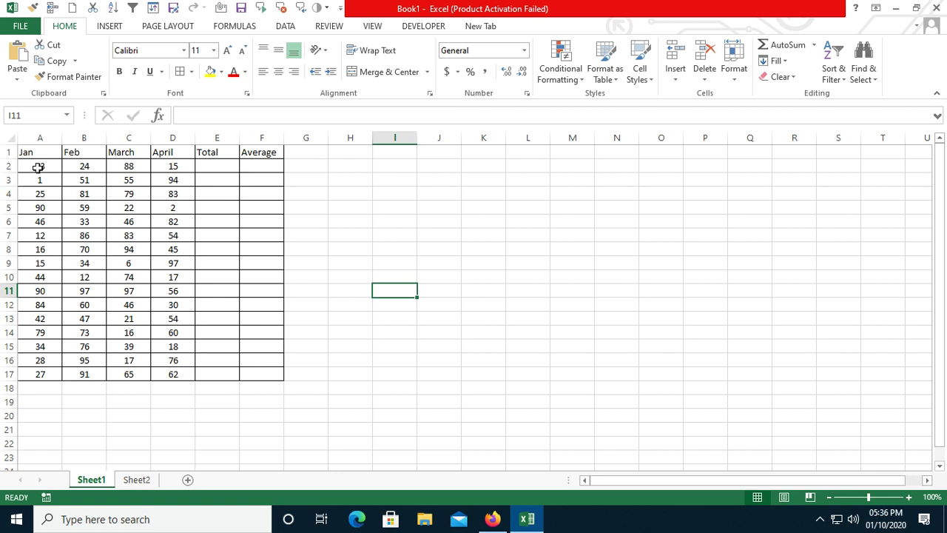
pyautogui.moveTo(38, 168); pyautogui.dragTo(175, 372)
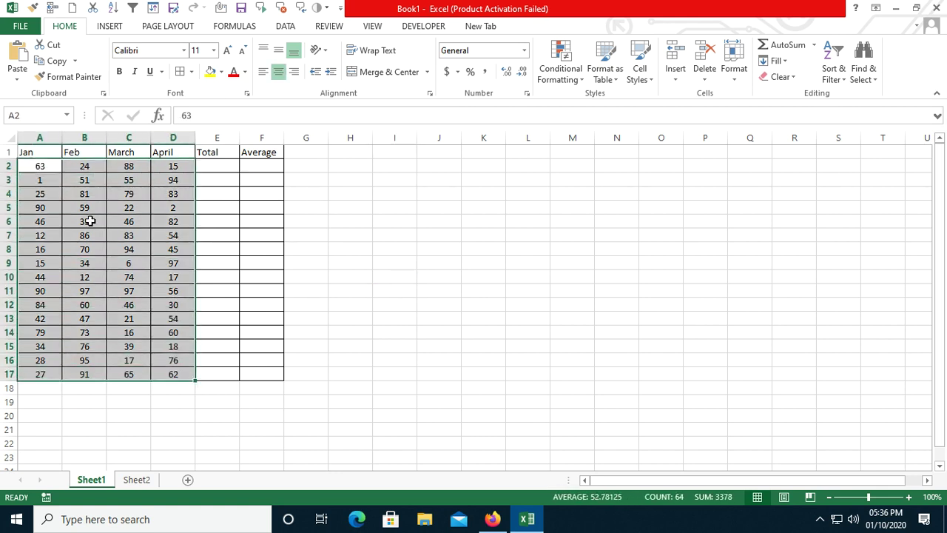
pyautogui.click(205, 164)
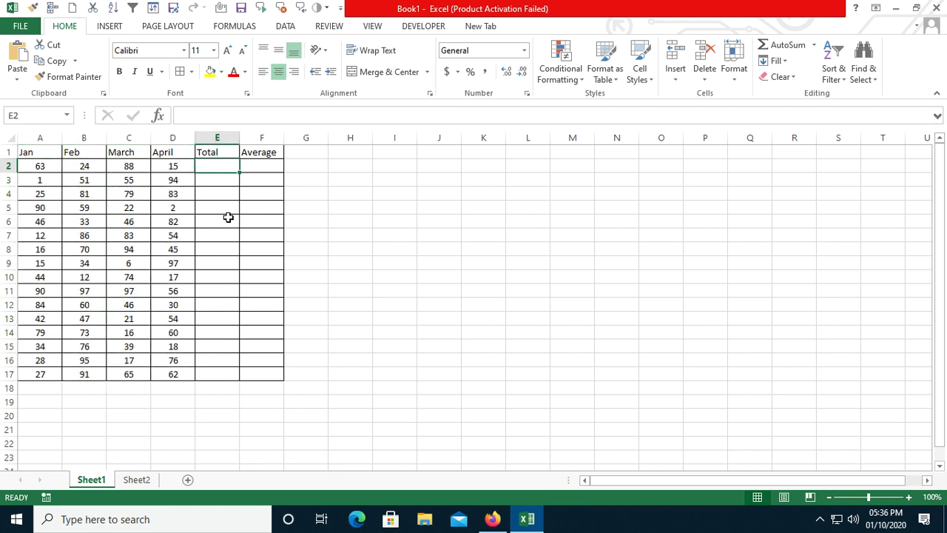
pyautogui.moveTo(52, 164); pyautogui.dragTo(220, 376)
pyautogui.click(210, 165)
pyautogui.moveTo(256, 201); pyautogui.dragTo(271, 376)
pyautogui.click(257, 167)
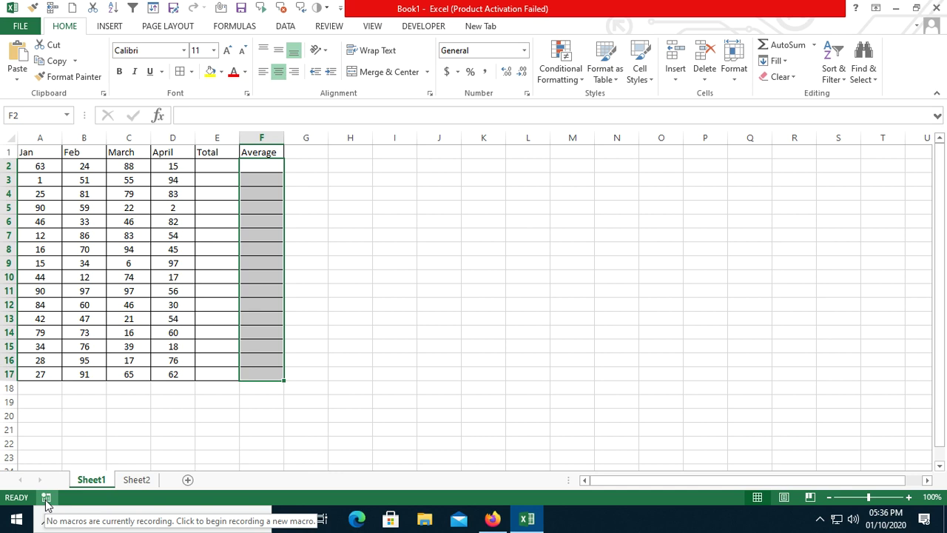
pyautogui.click(351, 264)
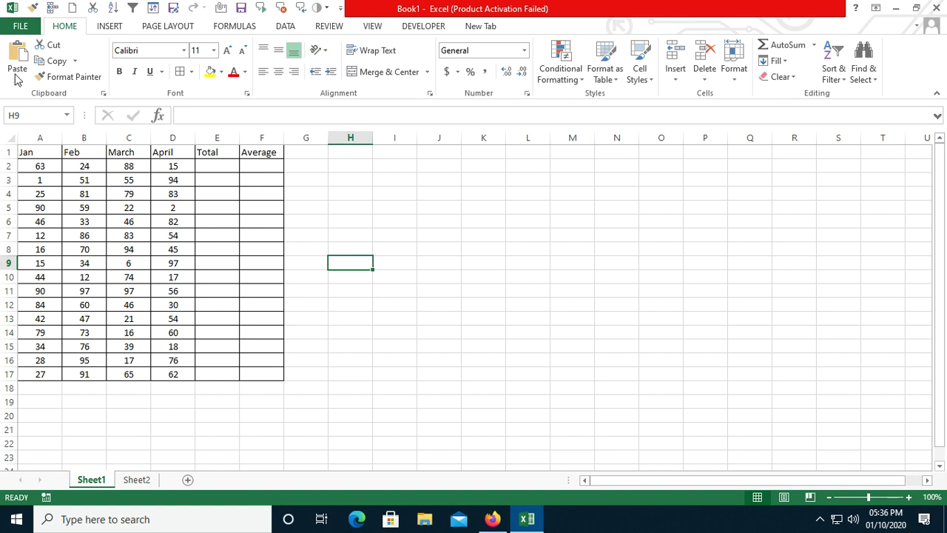
# Step: Look at the VIEW tab's Macros list with Record Macro, then close it without recording
pyautogui.click(370, 27)
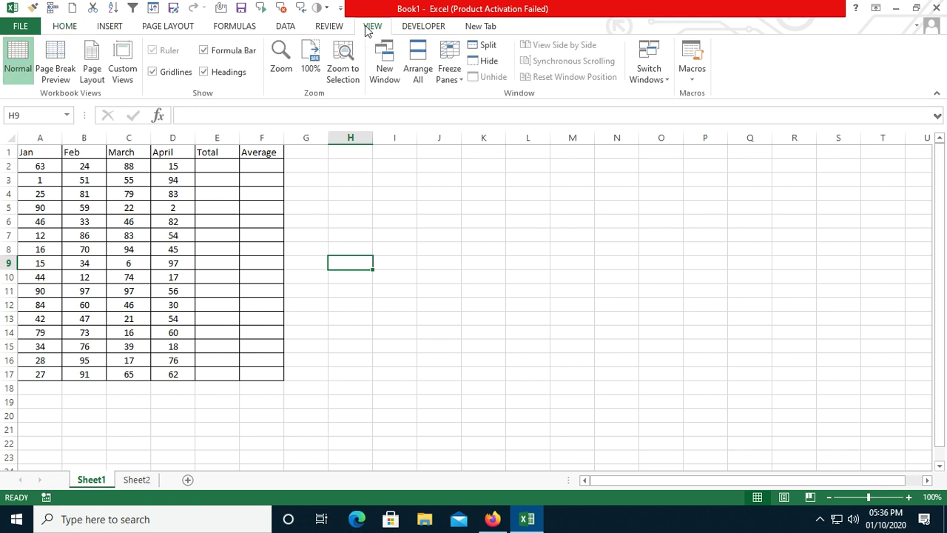
pyautogui.click(691, 82)
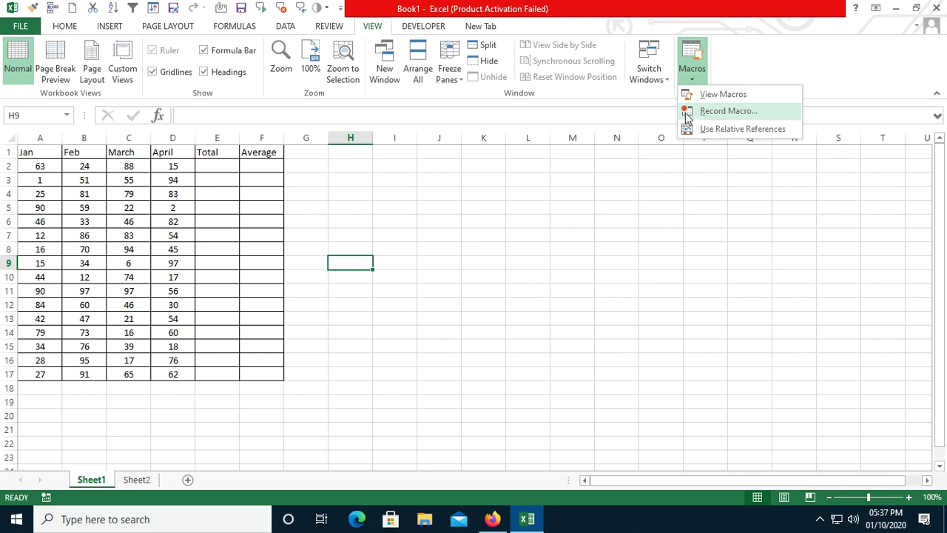
pyautogui.click(624, 176)
pyautogui.click(694, 78)
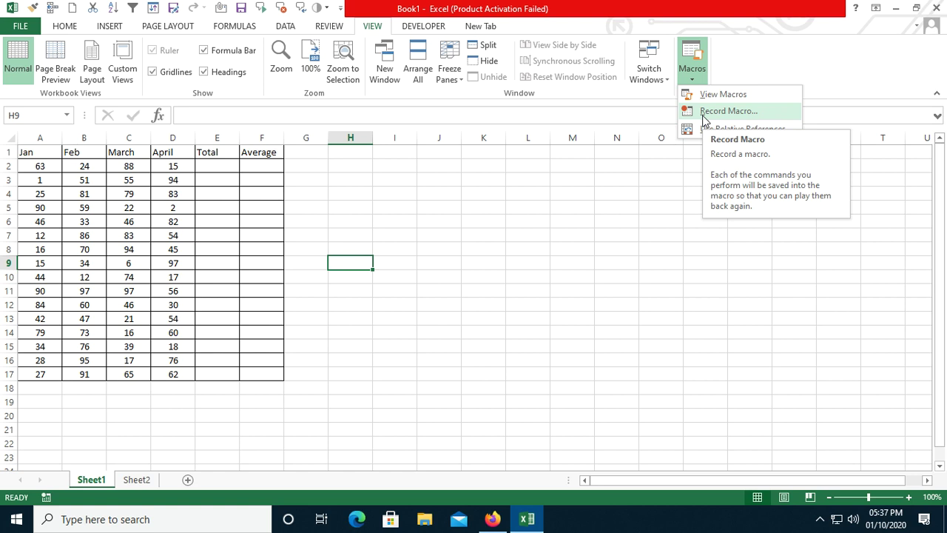
pyautogui.click(311, 199)
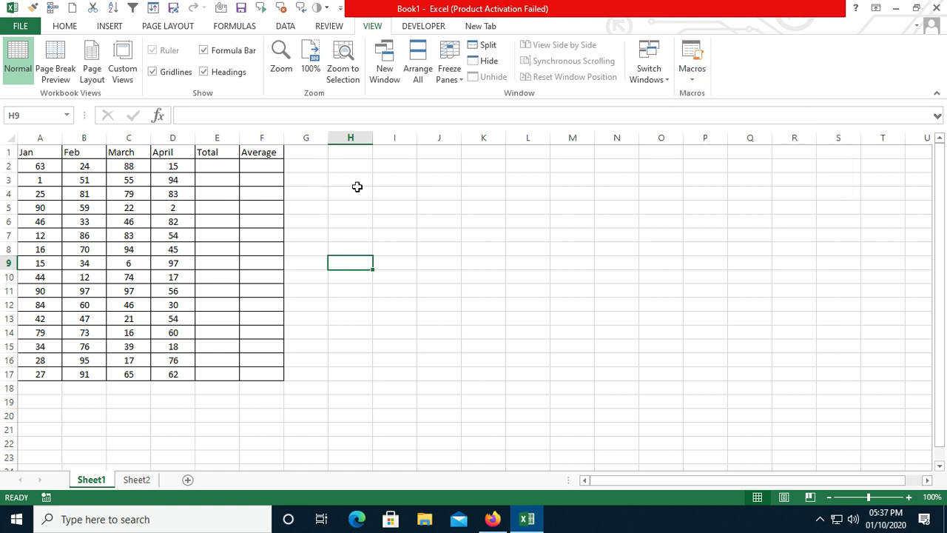
pyautogui.click(684, 221)
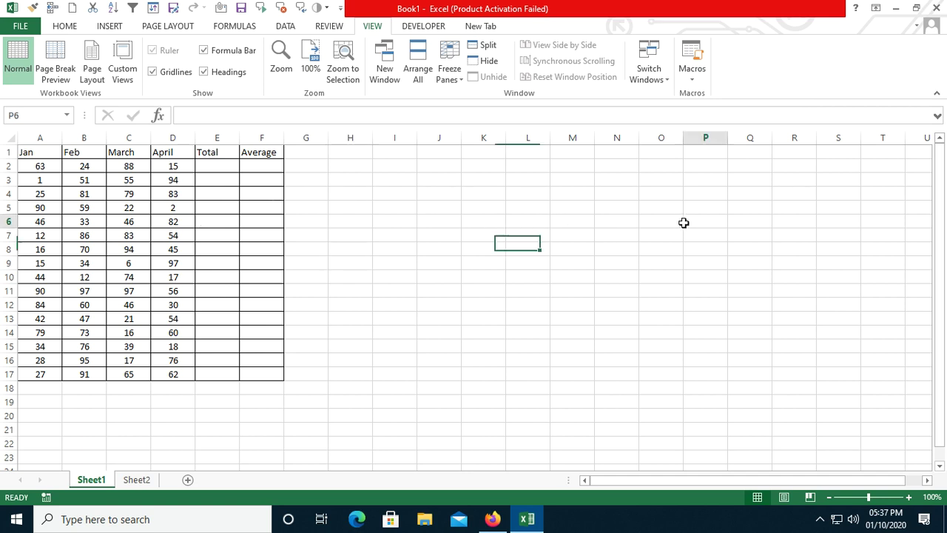
pyautogui.click(437, 346)
pyautogui.click(248, 224)
pyautogui.click(624, 219)
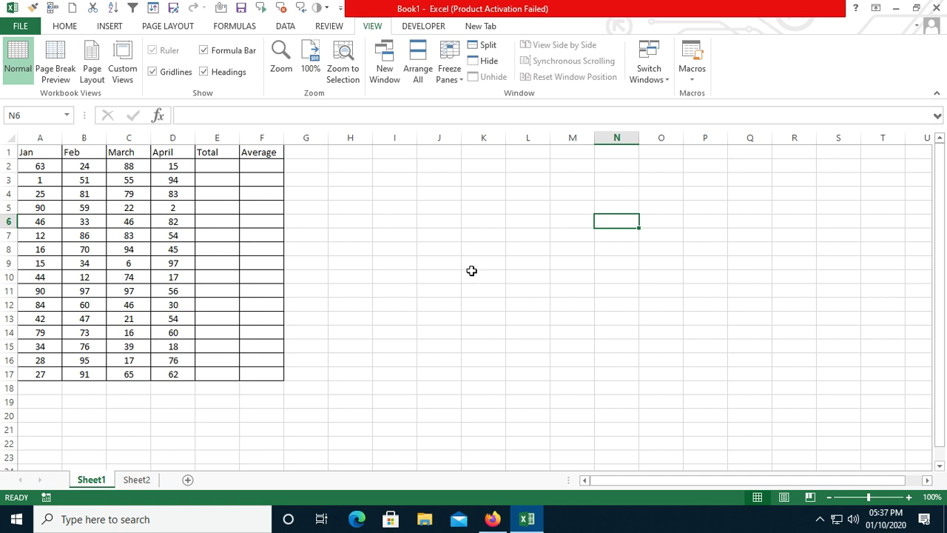
pyautogui.click(230, 167)
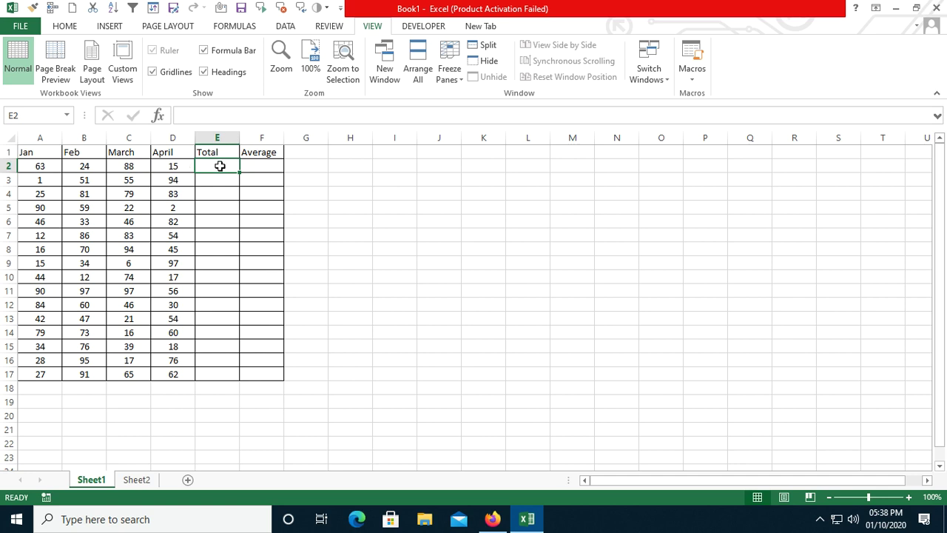
# Step: Enter =SUM(A2:D2) in E2 and fill it down to E17, giving totals 190 to 245
pyautogui.moveTo(43, 157); pyautogui.dragTo(137, 169)
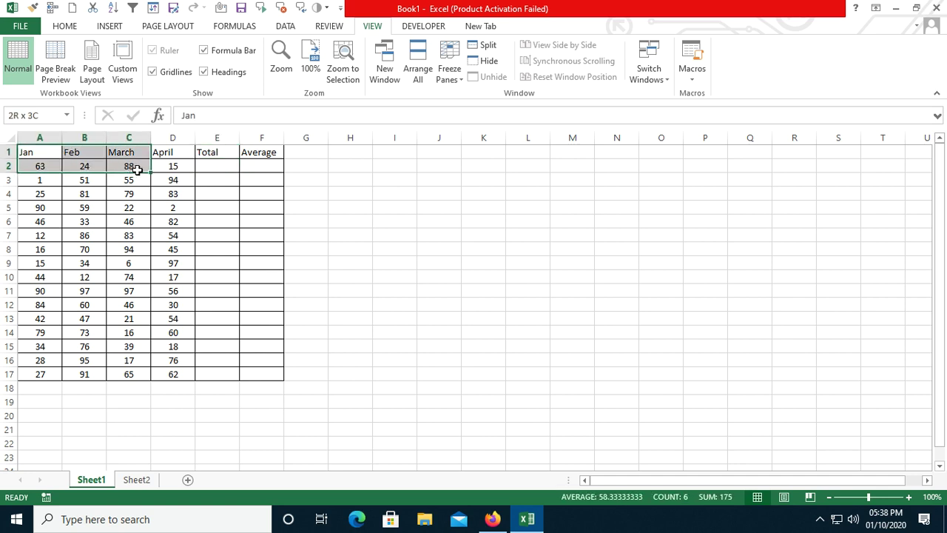
pyautogui.click(200, 164)
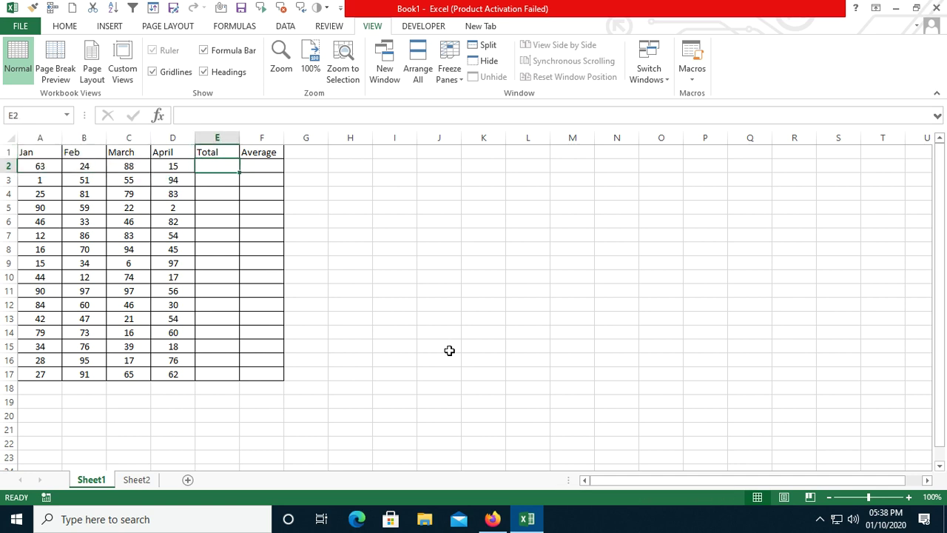
pyautogui.write('=sum')
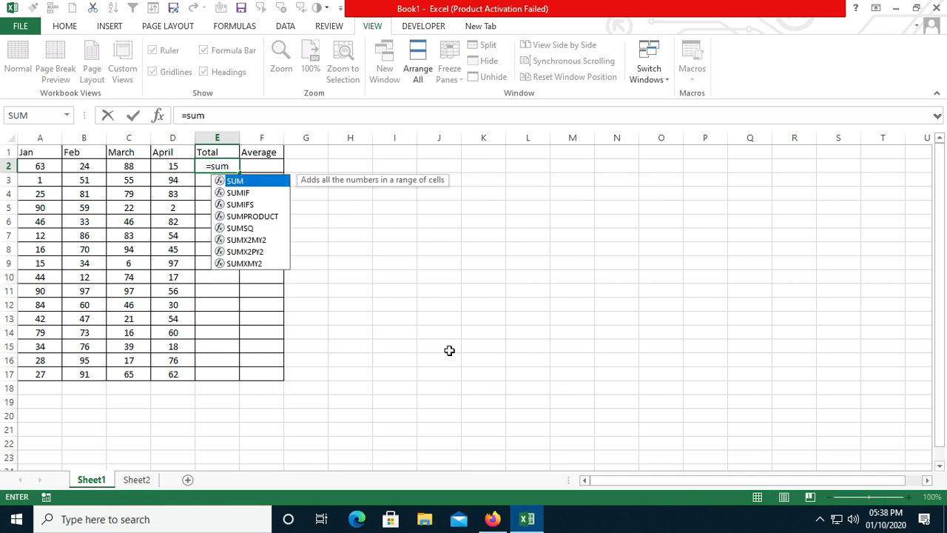
pyautogui.press('Tab')
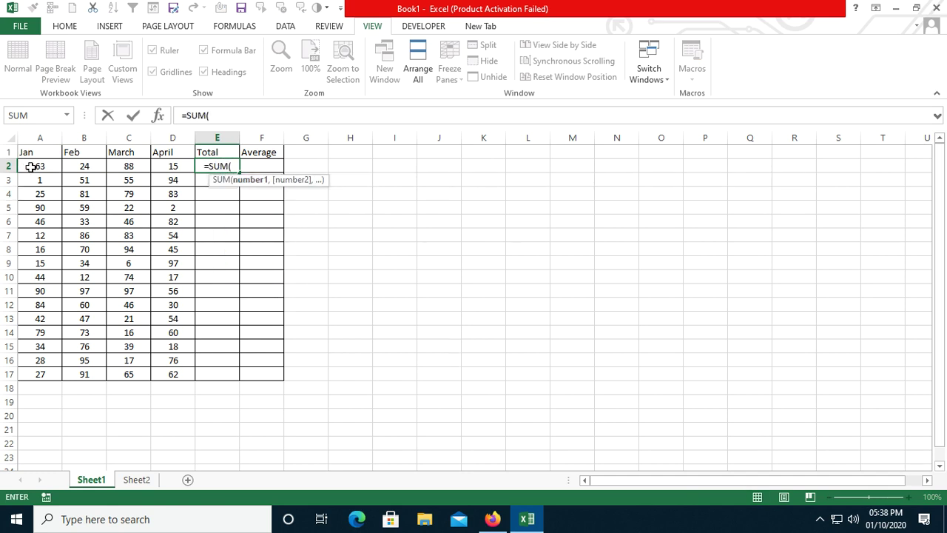
pyautogui.moveTo(35, 165); pyautogui.dragTo(181, 168)
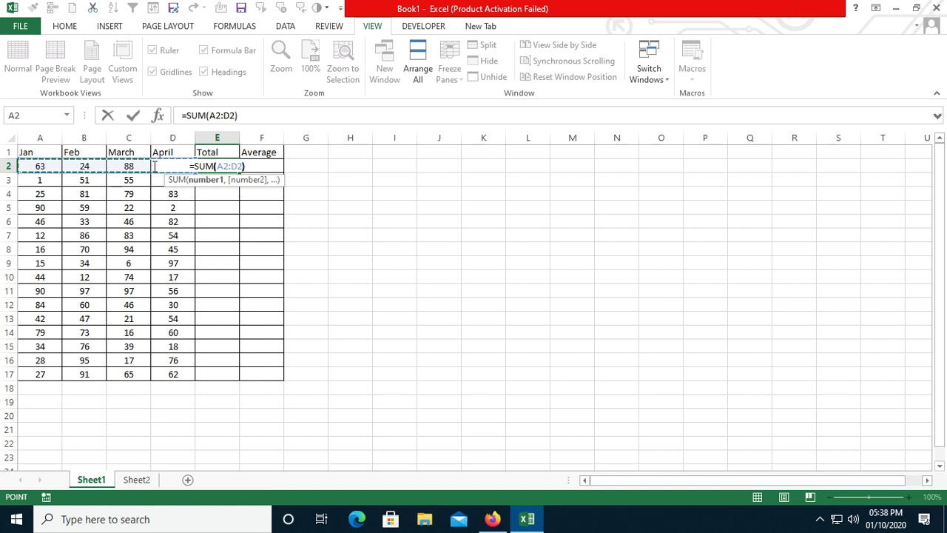
pyautogui.press('Return')
pyautogui.click(218, 165)
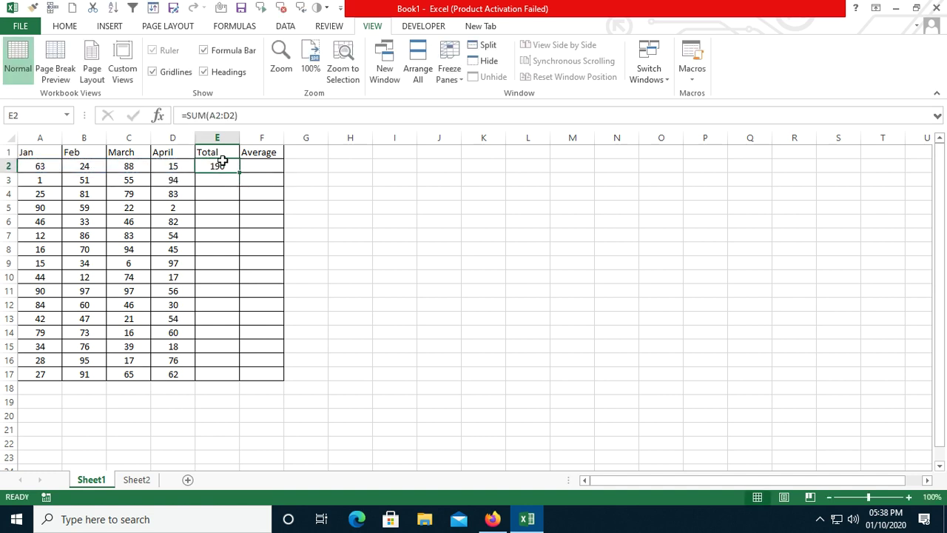
pyautogui.moveTo(239, 173); pyautogui.dragTo(222, 377)
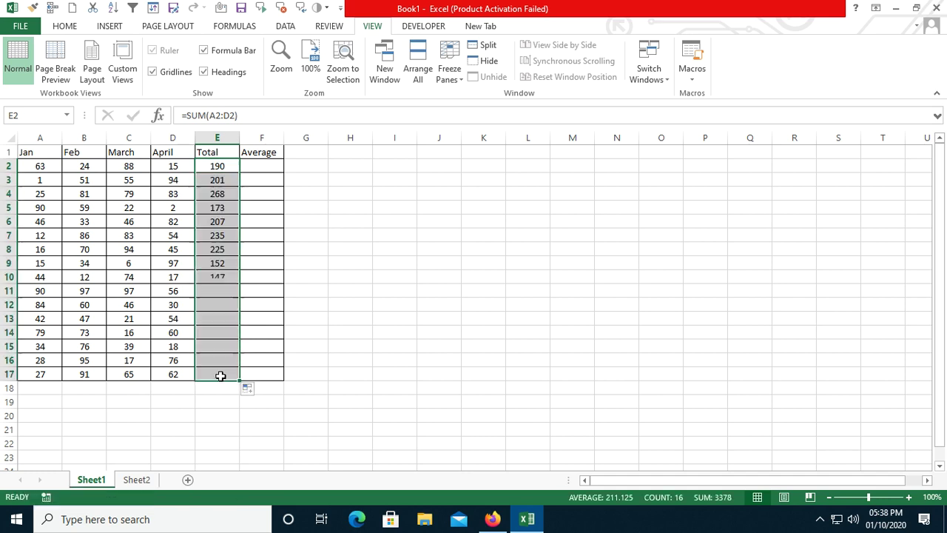
pyautogui.click(261, 165)
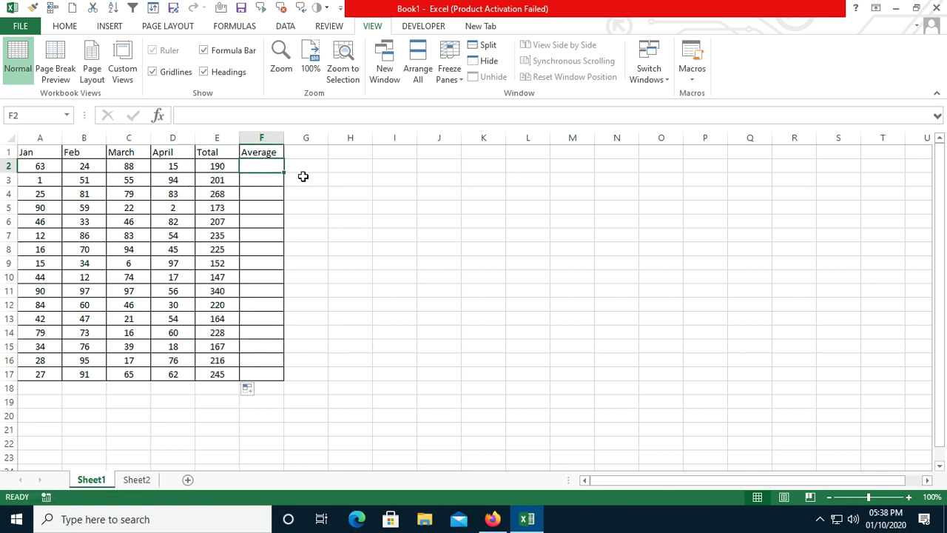
# Step: Enter =AVEDEV(A2:D2) in F2, fill it to F17, then delete everything in E2:F17
pyautogui.write('=')
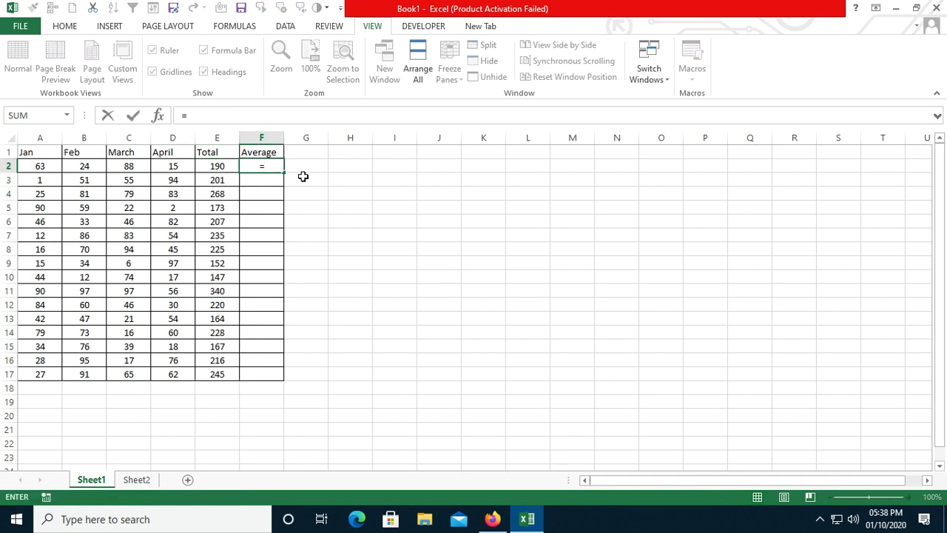
pyautogui.write('ave')
pyautogui.doubleClick(305, 180)
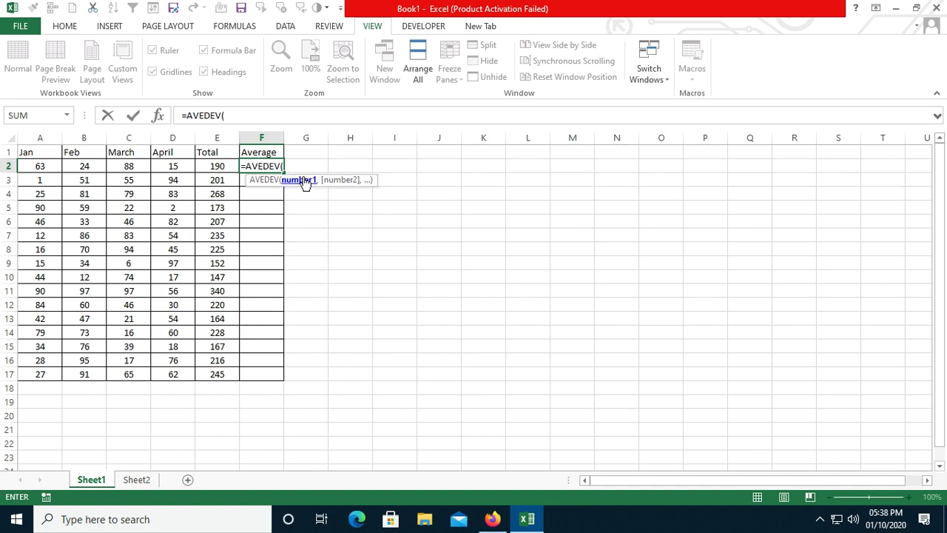
pyautogui.press('Left')
pyautogui.press('Left')
pyautogui.press('Left')
pyautogui.press('Left')
pyautogui.press('Left')
pyautogui.hotkey('shift', 'Right')
pyautogui.hotkey('shift', 'Right')
pyautogui.hotkey('shift', 'Right')
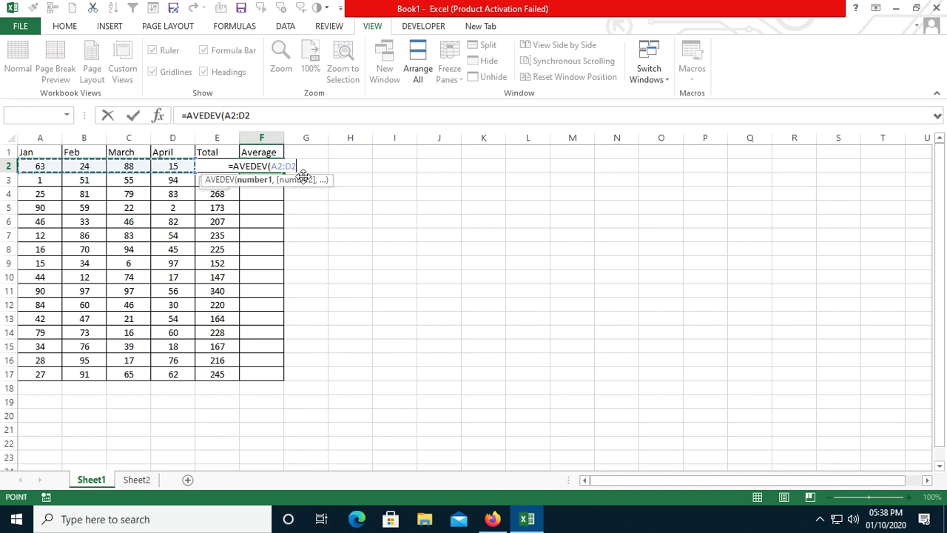
pyautogui.press('Return')
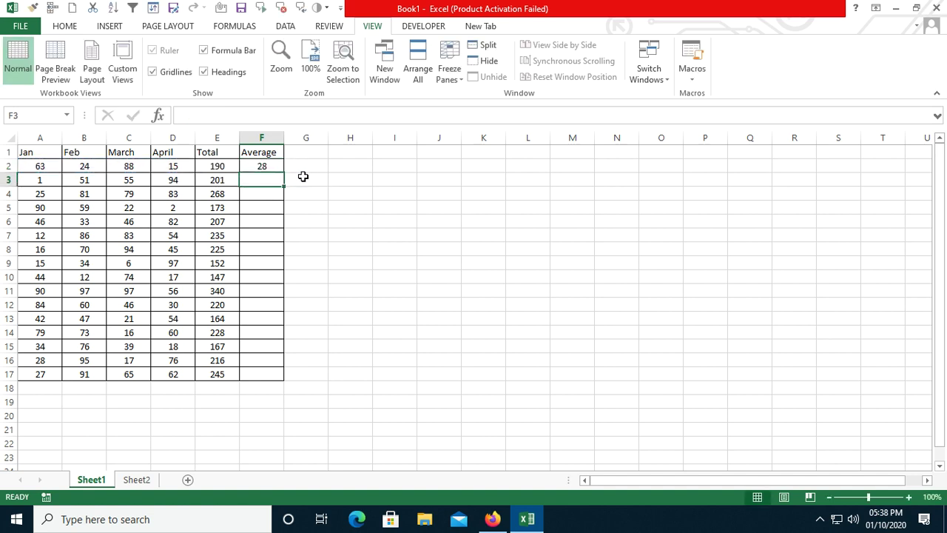
pyautogui.click(282, 167)
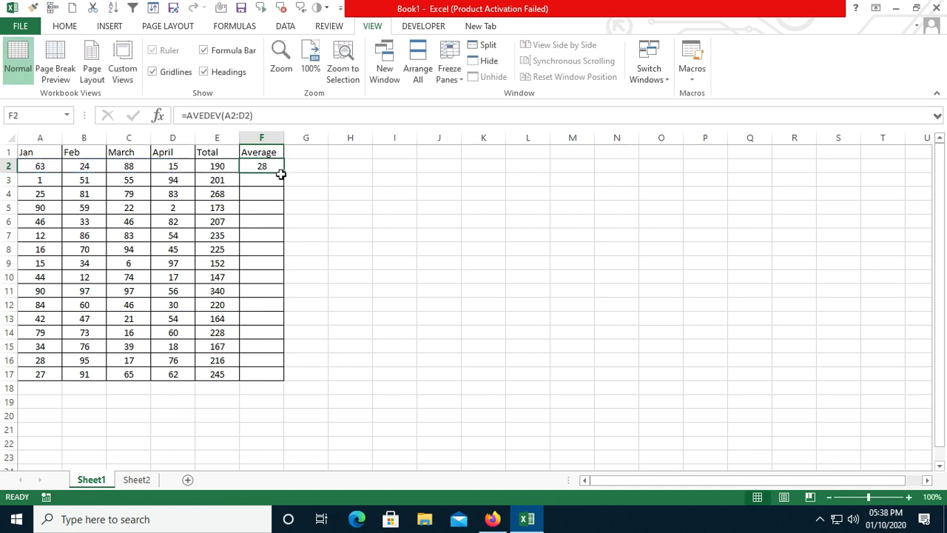
pyautogui.moveTo(285, 172); pyautogui.dragTo(282, 374)
pyautogui.moveTo(217, 170); pyautogui.dragTo(254, 374)
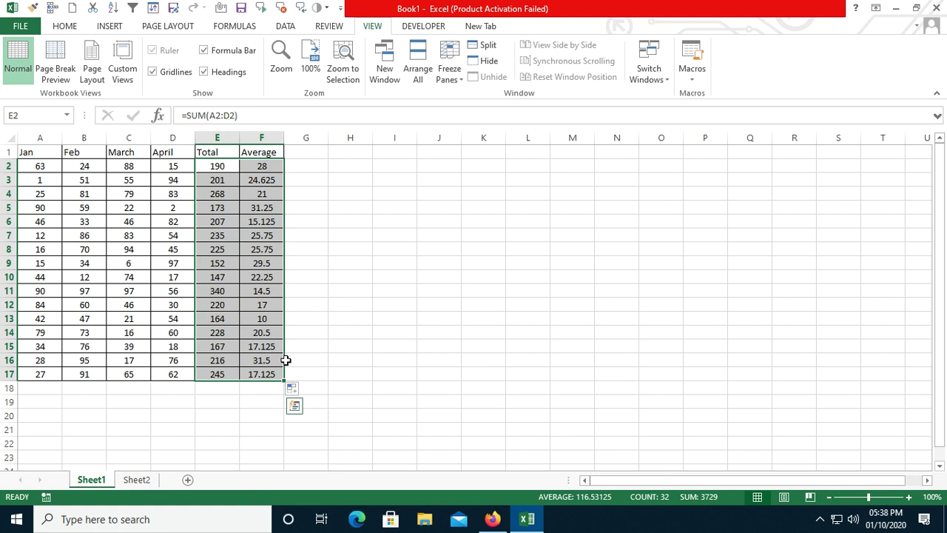
pyautogui.press('Delete')
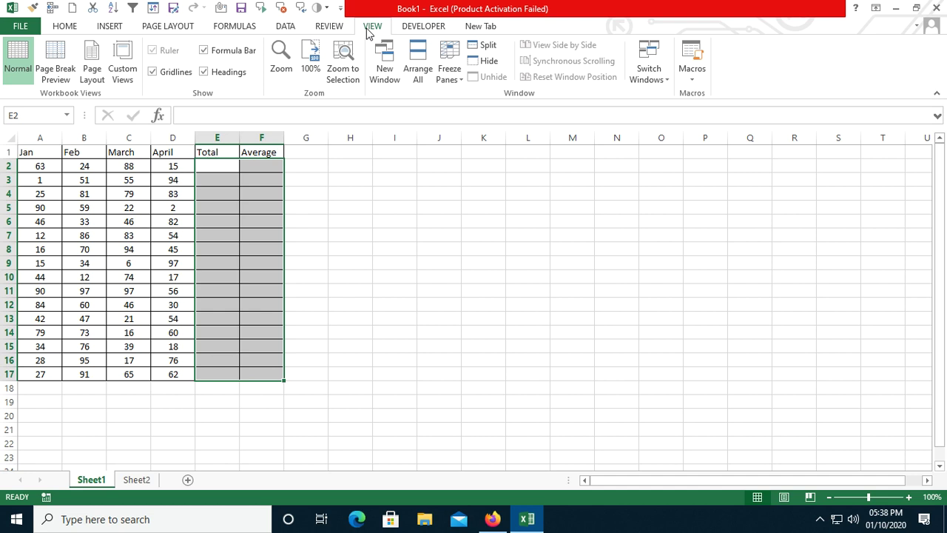
# Step: Begin recording a macro named Sum_Average stored in This Workbook, with E2 selected
pyautogui.click(688, 80)
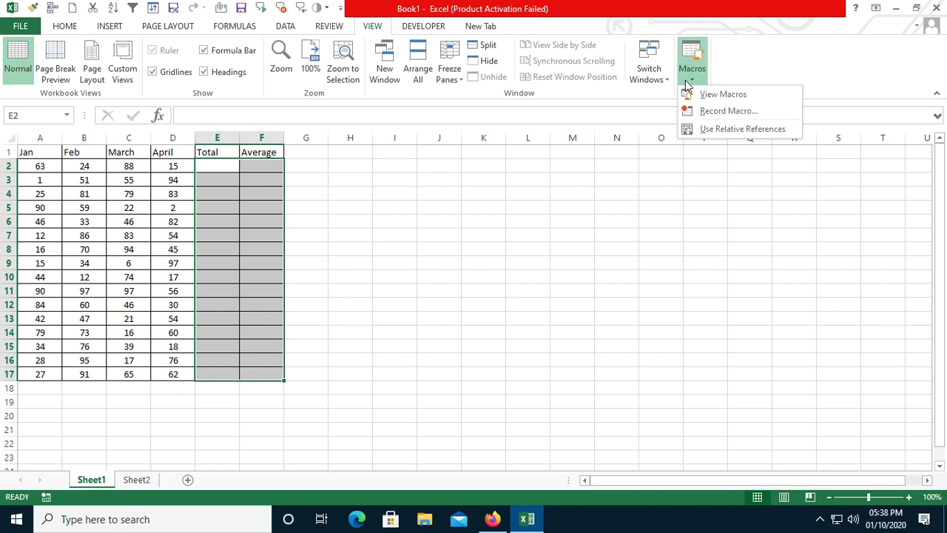
pyautogui.click(713, 111)
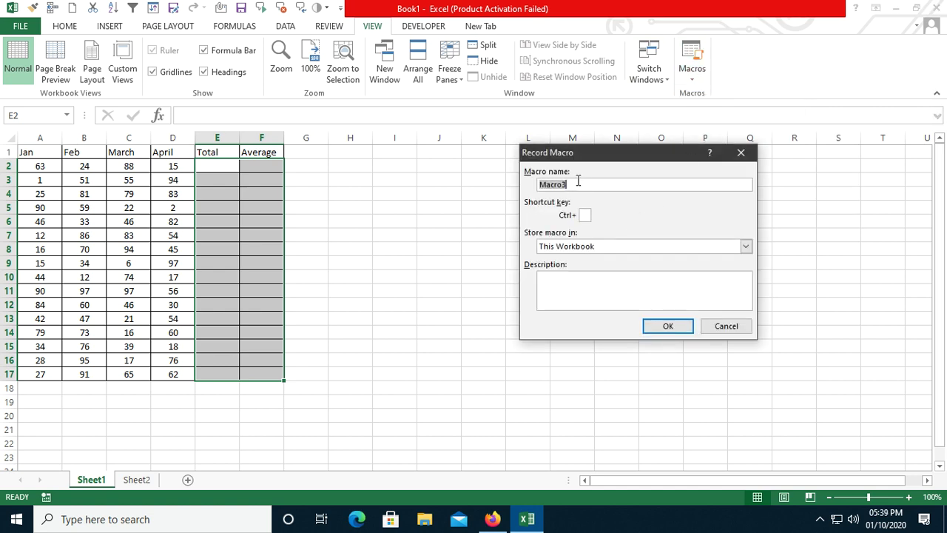
pyautogui.write('Sum_Average')
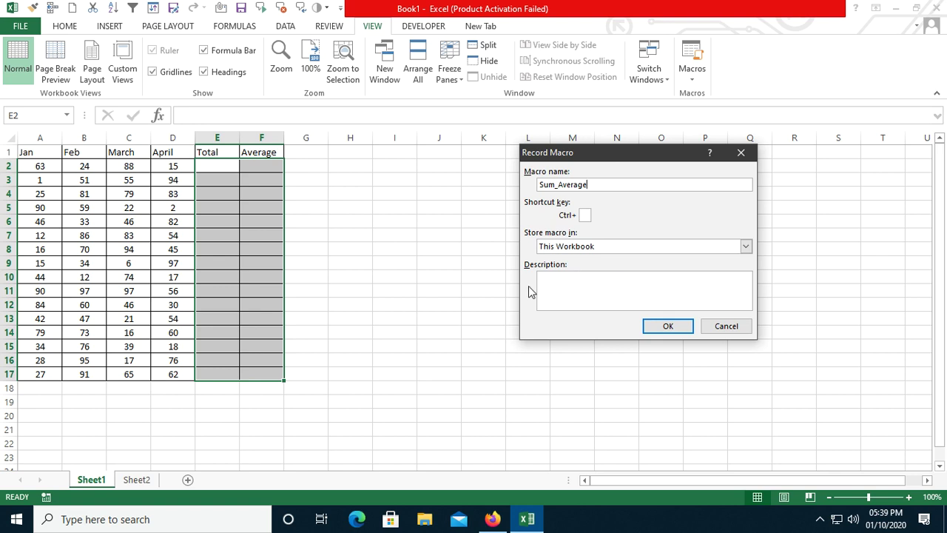
pyautogui.click(668, 326)
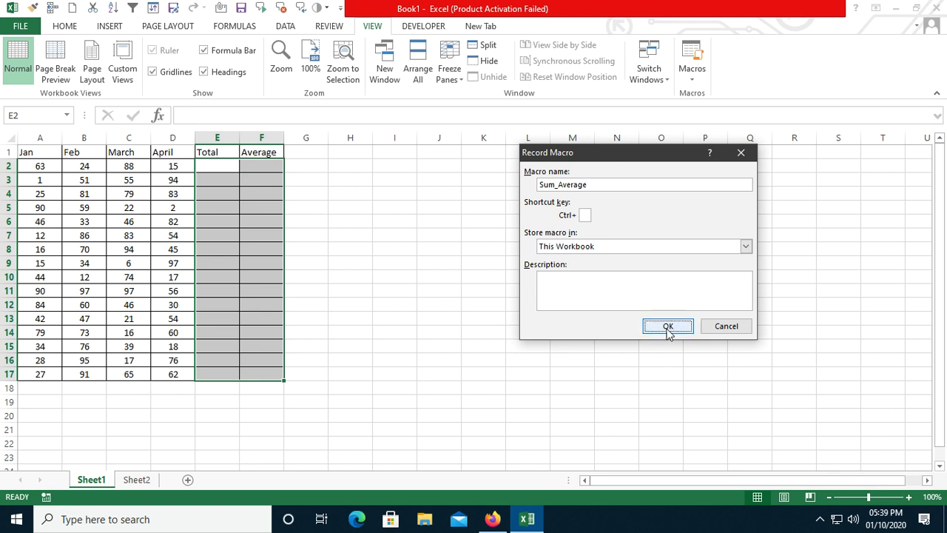
pyautogui.click(216, 171)
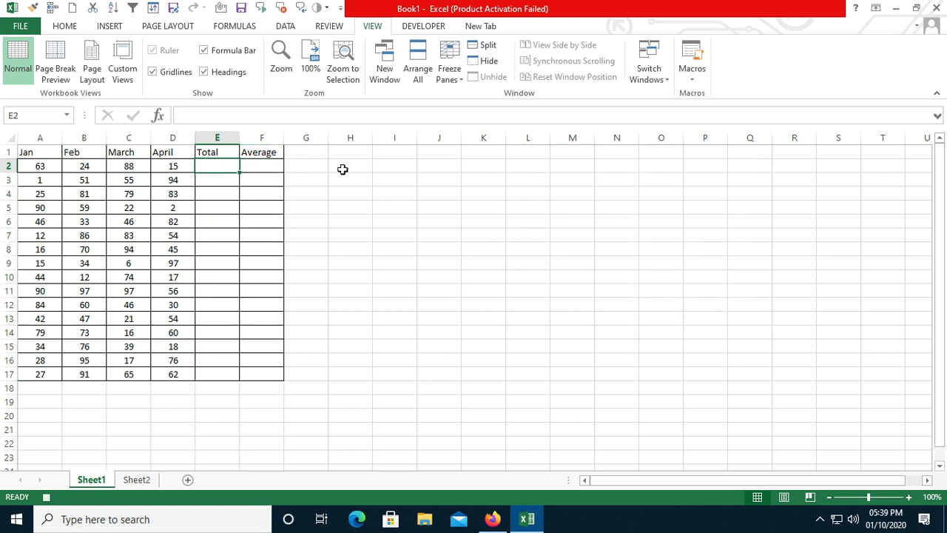
# Step: Enter =SUM(A2:D2) in E2 and fill it down to E17
pyautogui.write('=sum')
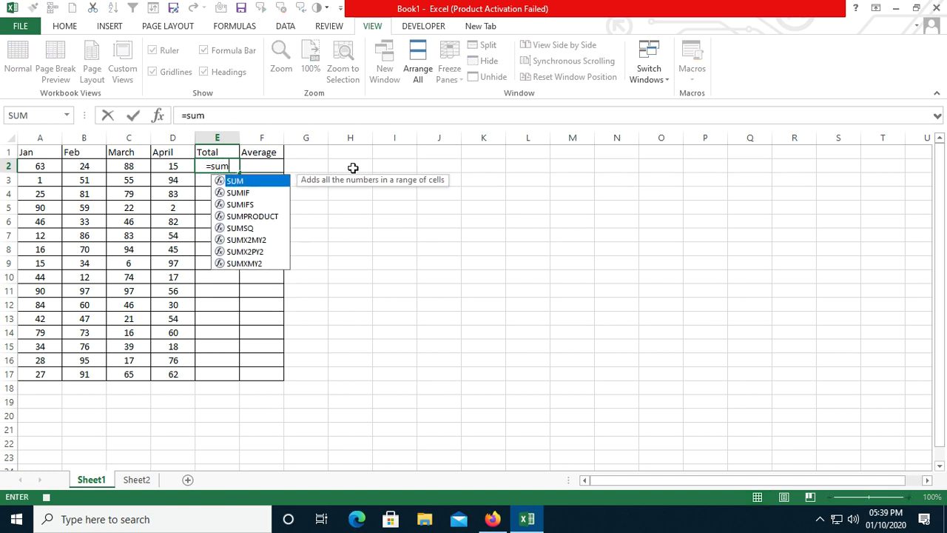
pyautogui.press('Tab')
pyautogui.moveTo(43, 164); pyautogui.dragTo(168, 164)
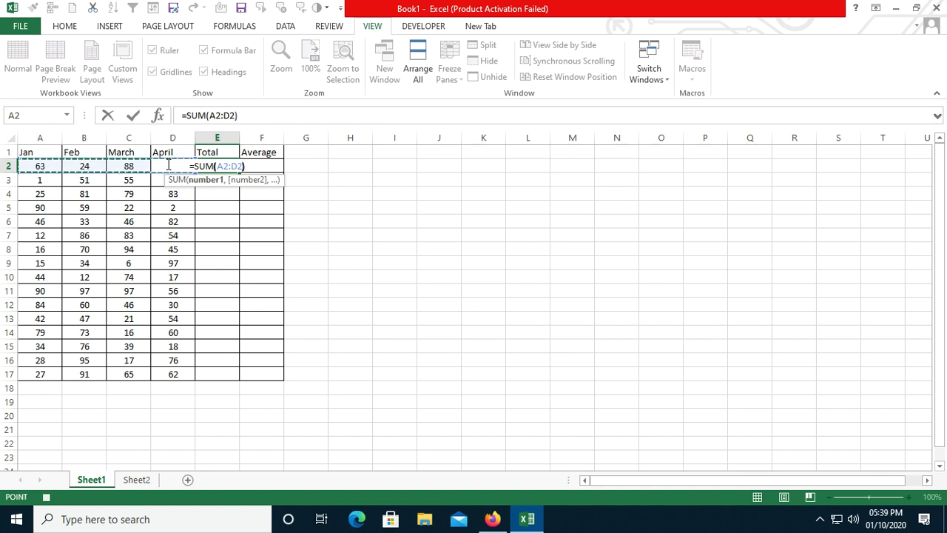
pyautogui.press('Return')
pyautogui.click(215, 167)
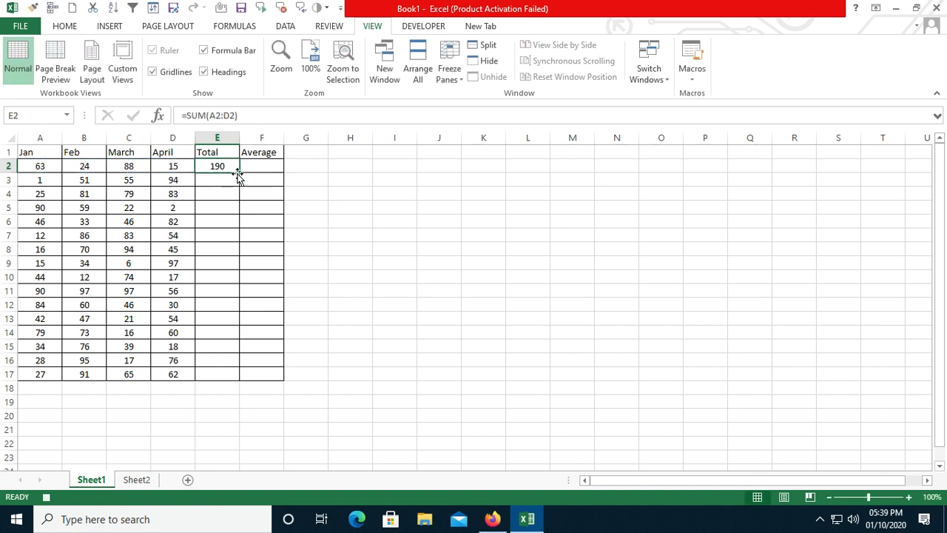
pyautogui.moveTo(239, 178); pyautogui.dragTo(242, 376)
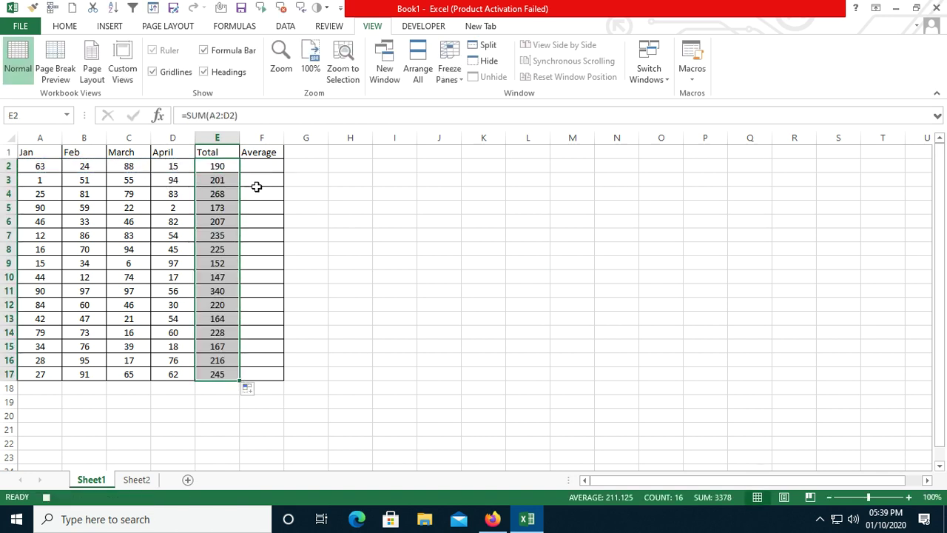
# Step: Enter =AVERAGE(A2:D2) in F2 and fill it down to F17, showing 47.5 to 61.25
pyautogui.click(258, 168)
pyautogui.write('=')
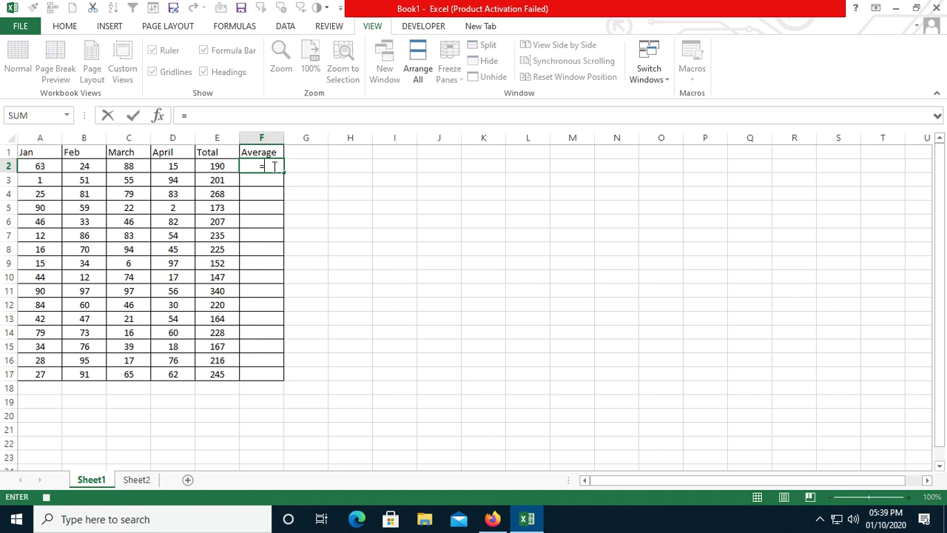
pyautogui.write('av')
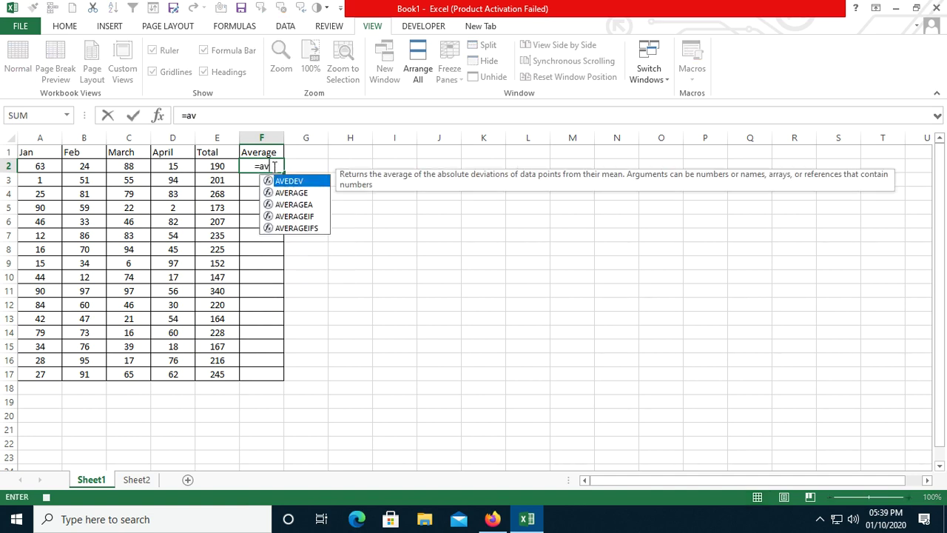
pyautogui.press('Down')
pyautogui.press('Tab')
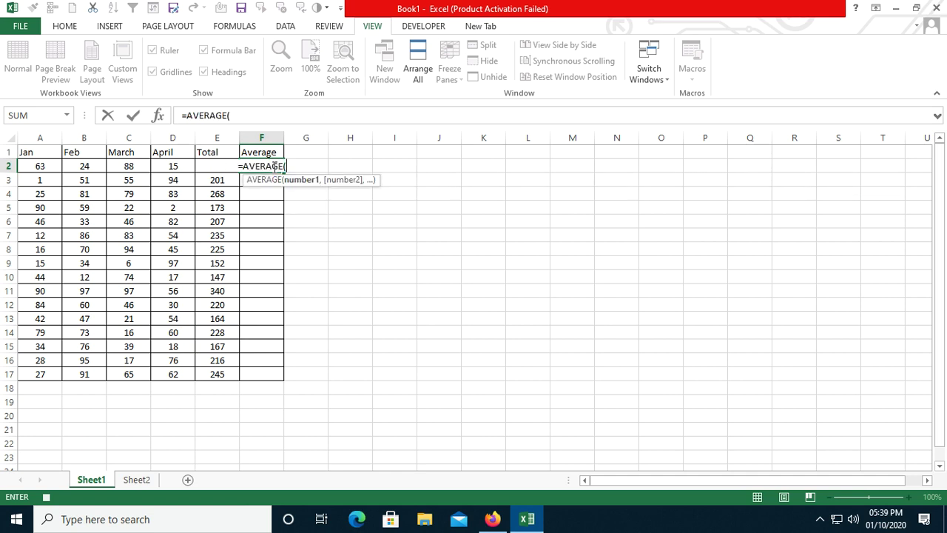
pyautogui.moveTo(46, 166); pyautogui.dragTo(157, 166)
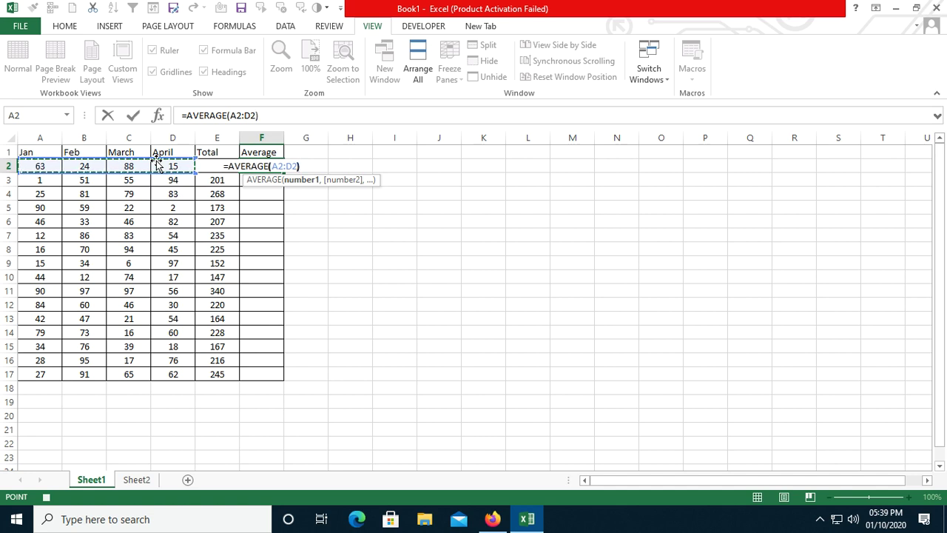
pyautogui.press('Return')
pyautogui.click(273, 164)
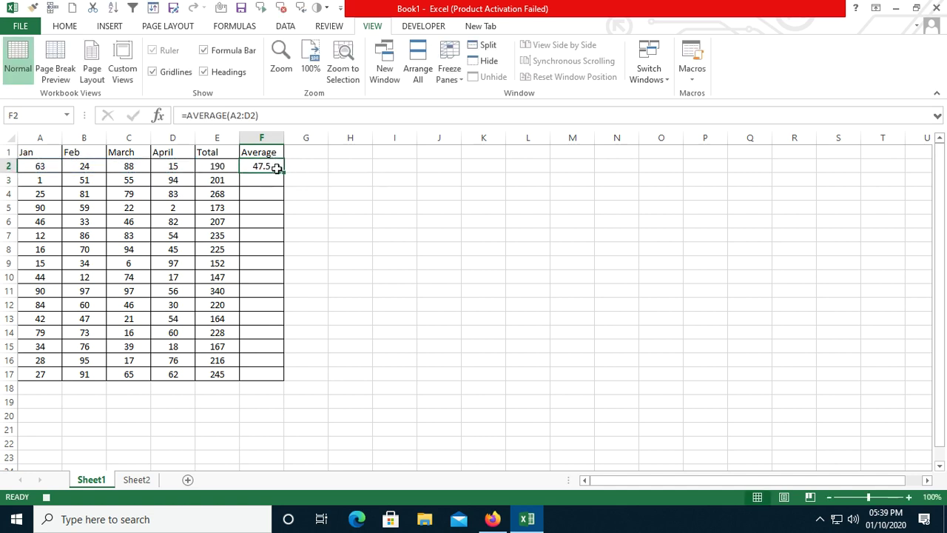
pyautogui.moveTo(283, 174); pyautogui.dragTo(283, 379)
# Step: Stop recording the Sum_Average macro from the Macros menu, then click an empty cell
pyautogui.click(221, 165)
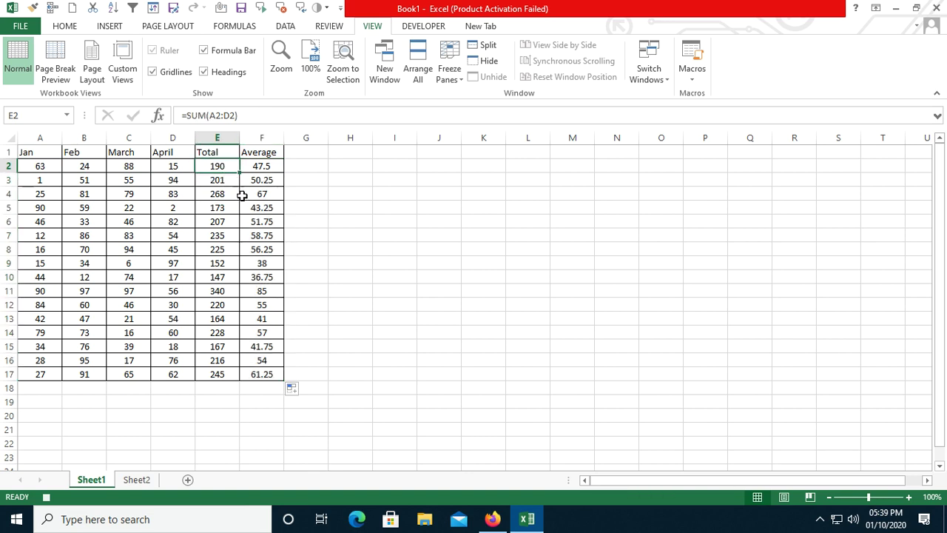
pyautogui.click(694, 77)
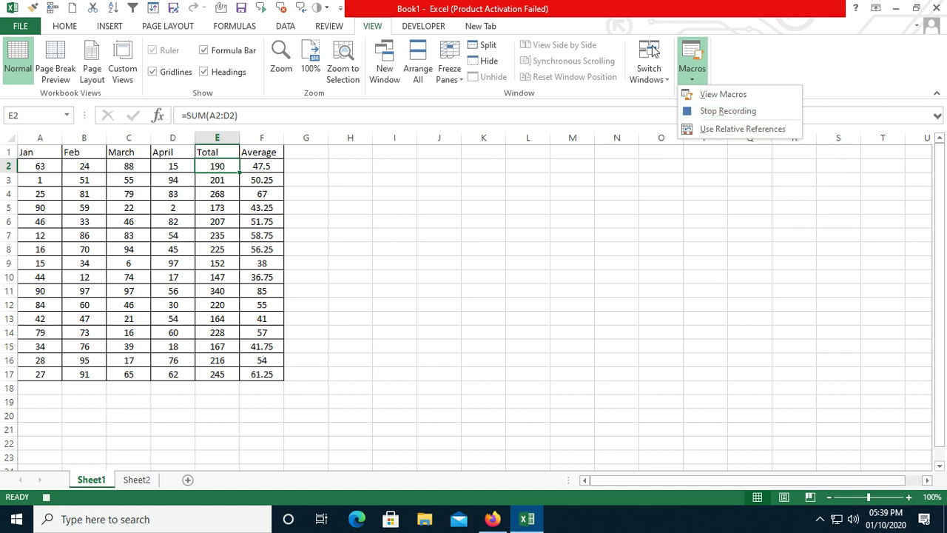
pyautogui.click(689, 118)
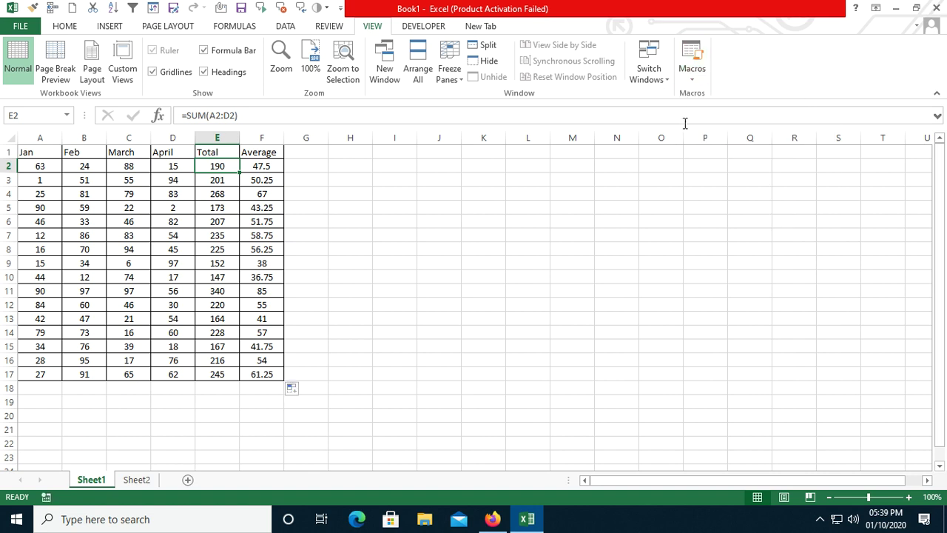
pyautogui.click(431, 294)
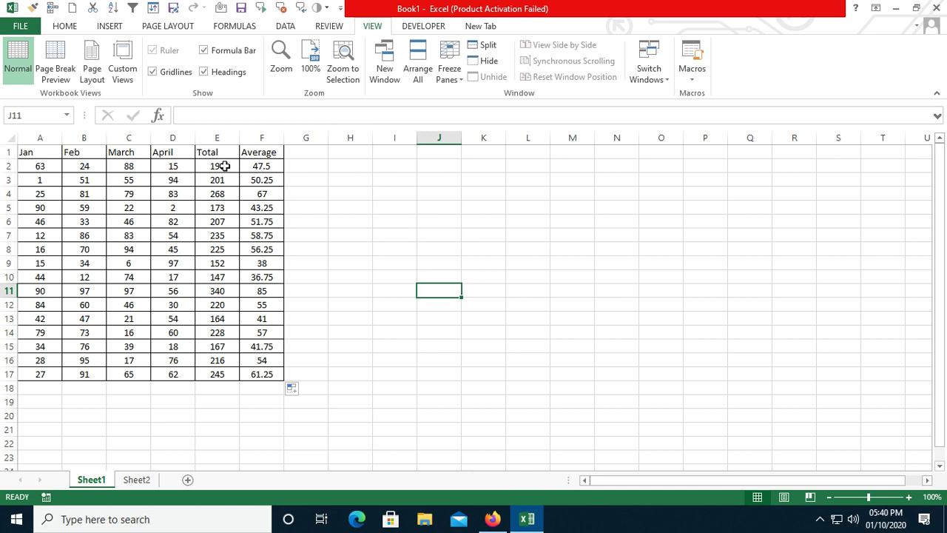
# Step: Clear E2:F17 and draw a rectangle shape to the right of the table near columns M–N
pyautogui.moveTo(224, 166); pyautogui.dragTo(255, 374)
pyautogui.press('Delete')
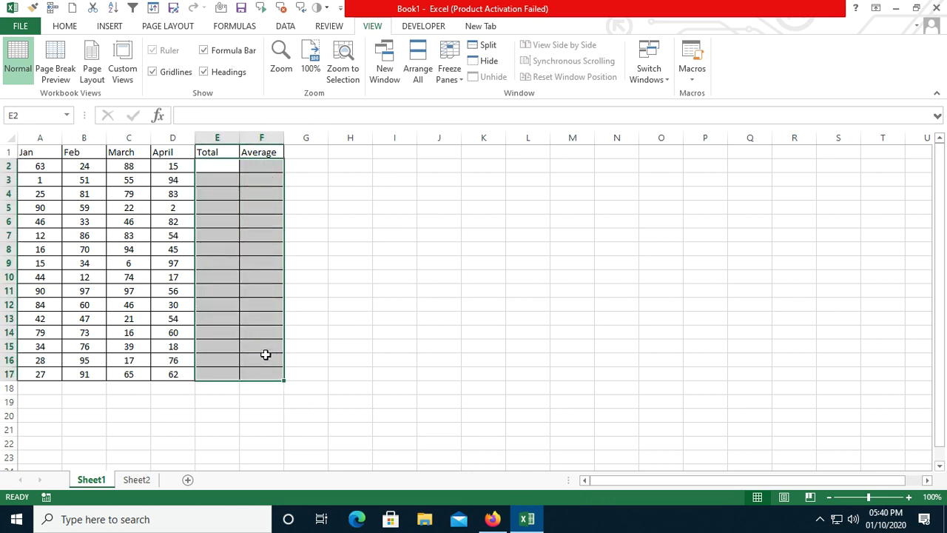
pyautogui.click(115, 29)
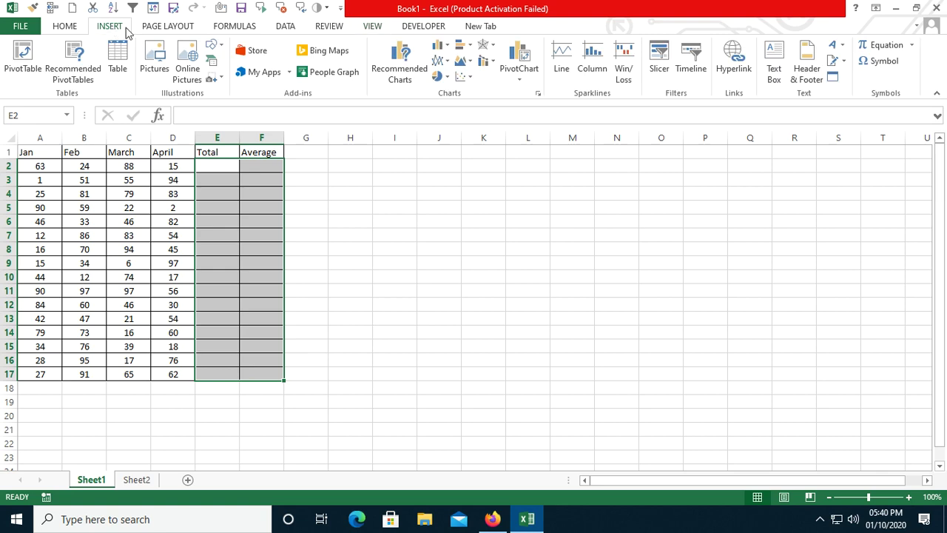
pyautogui.click(215, 46)
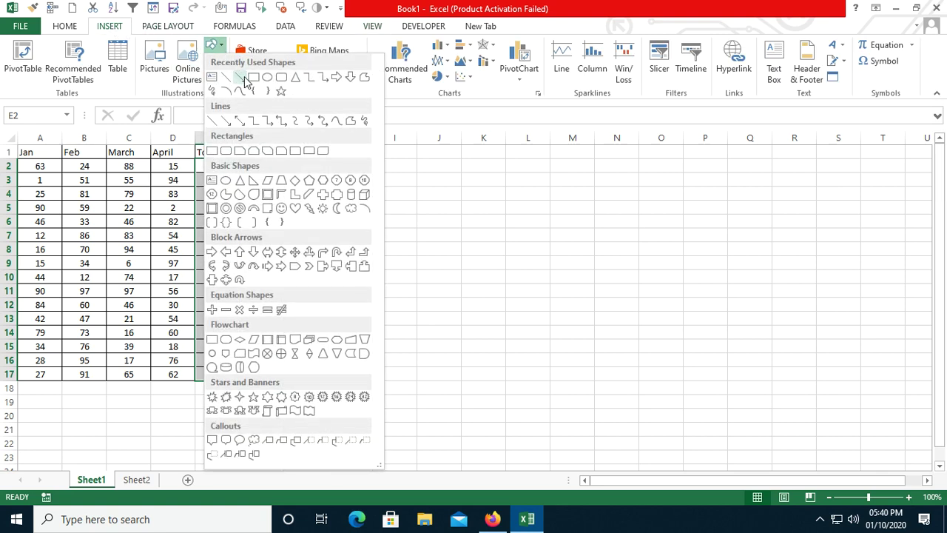
pyautogui.click(241, 78)
pyautogui.moveTo(560, 166)
pyautogui.mouseDown()
pyautogui.moveTo(652, 212)
pyautogui.moveTo(664, 208)
pyautogui.mouseUp()
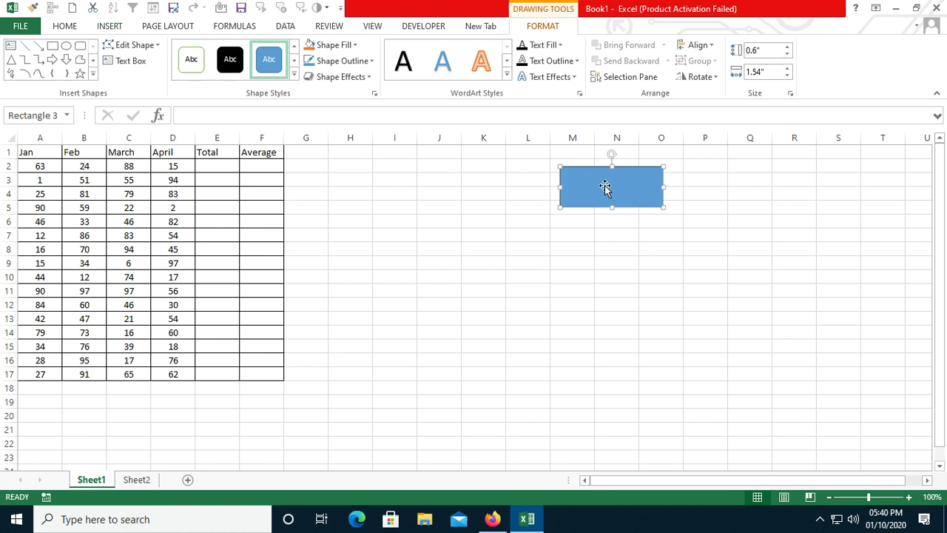
# Step: Give the rectangle the light-orange shape style and bring up its context menu
pyautogui.click(295, 74)
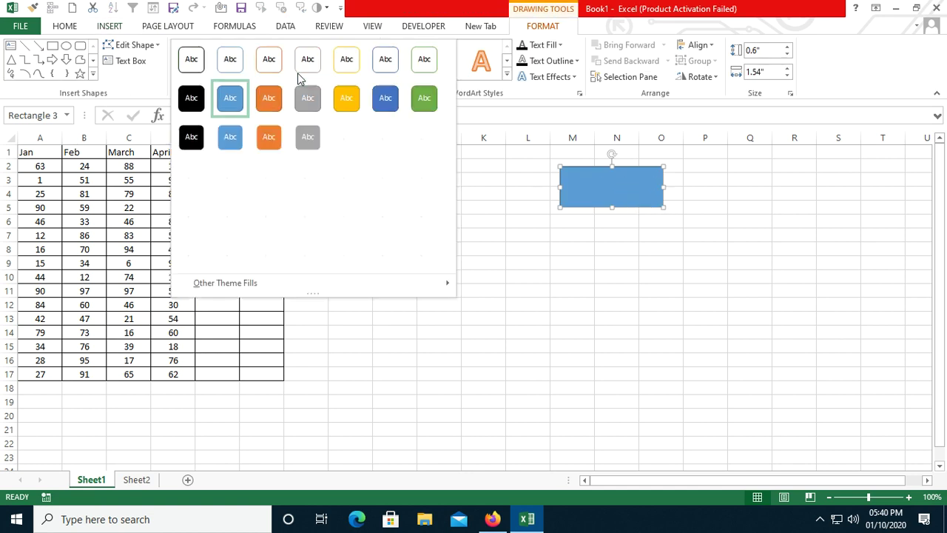
pyautogui.click(268, 175)
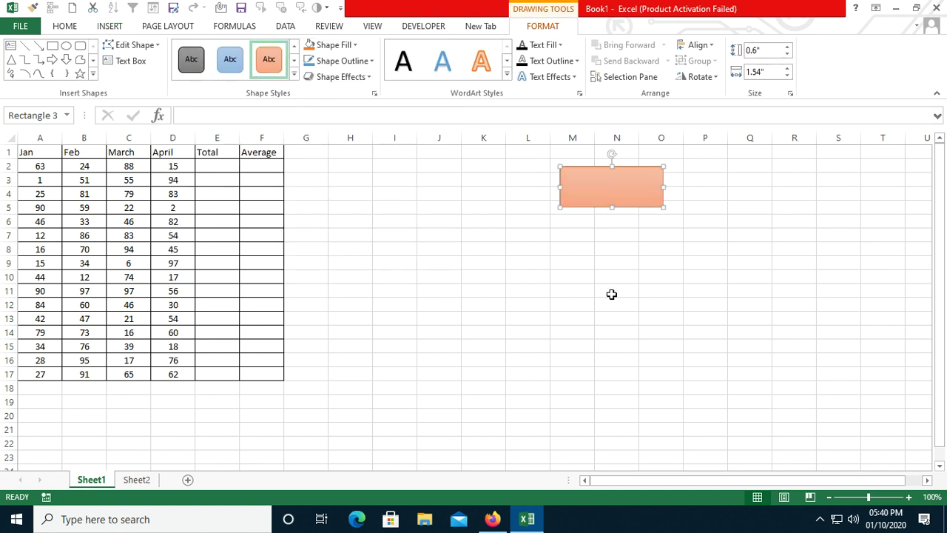
pyautogui.click(611, 294)
pyautogui.click(615, 195)
pyautogui.rightClick(614, 195)
pyautogui.press('Escape')
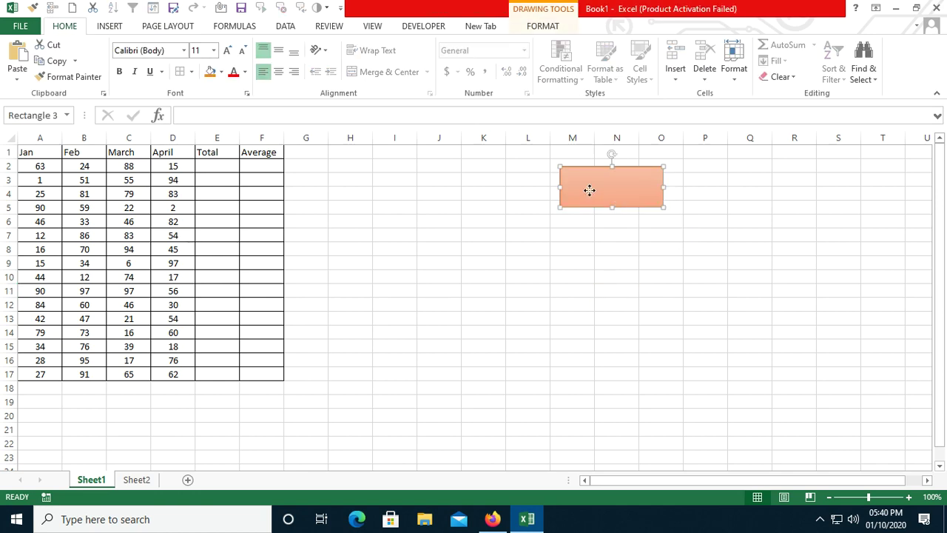
pyautogui.rightClick(589, 190)
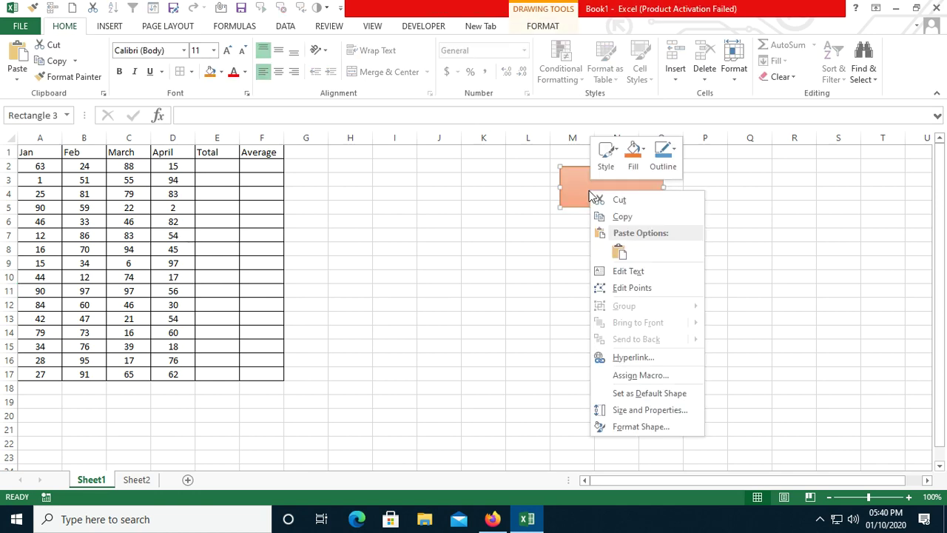
# Step: Assign the Sum_Average macro to the orange rectangle through Assign Macro
pyautogui.click(633, 377)
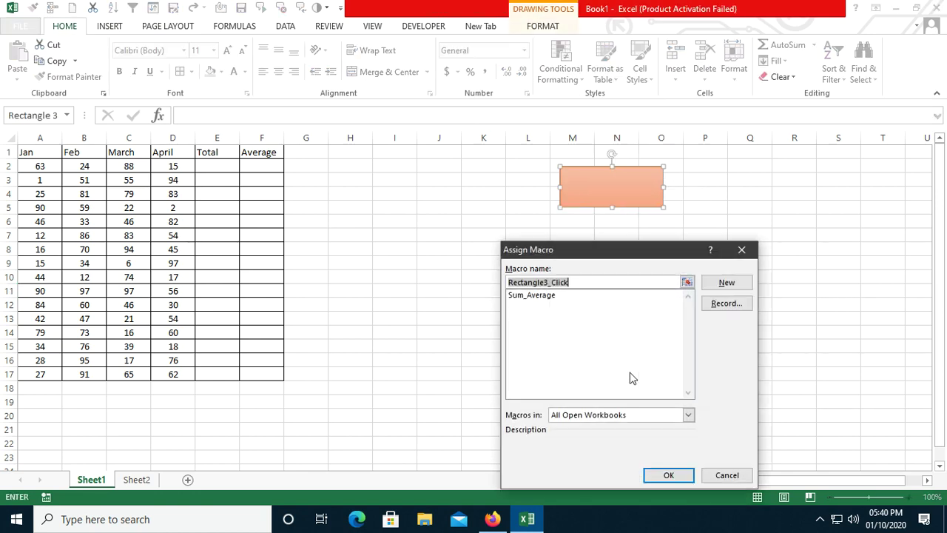
pyautogui.click(546, 298)
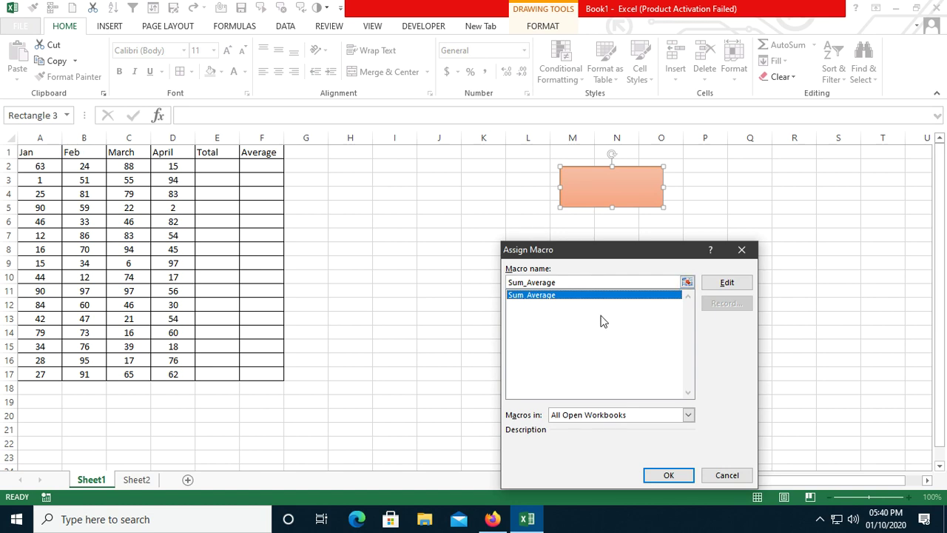
pyautogui.click(668, 476)
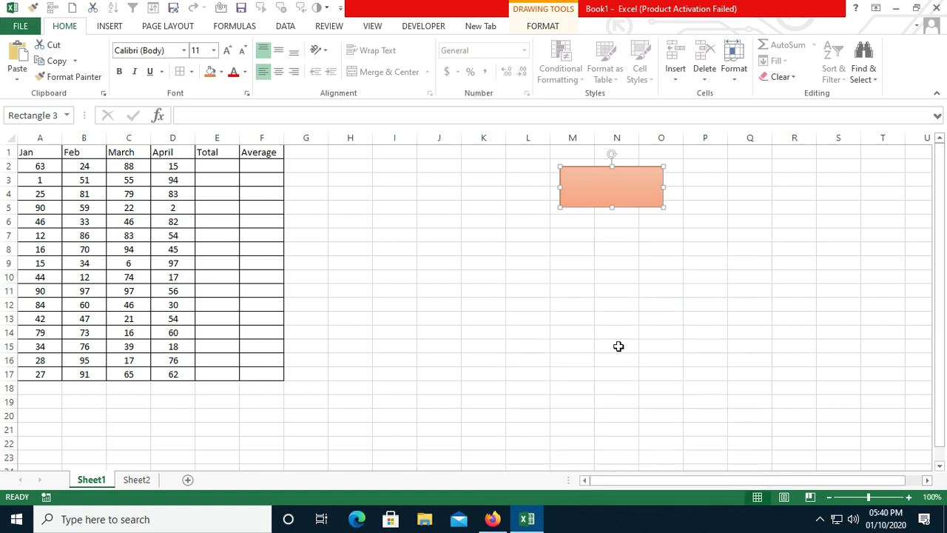
pyautogui.rightClick(619, 346)
pyautogui.click(583, 191)
# Step: Type 'sum and average' into the rectangle and centre it vertically and horizontally
pyautogui.rightClick(585, 191)
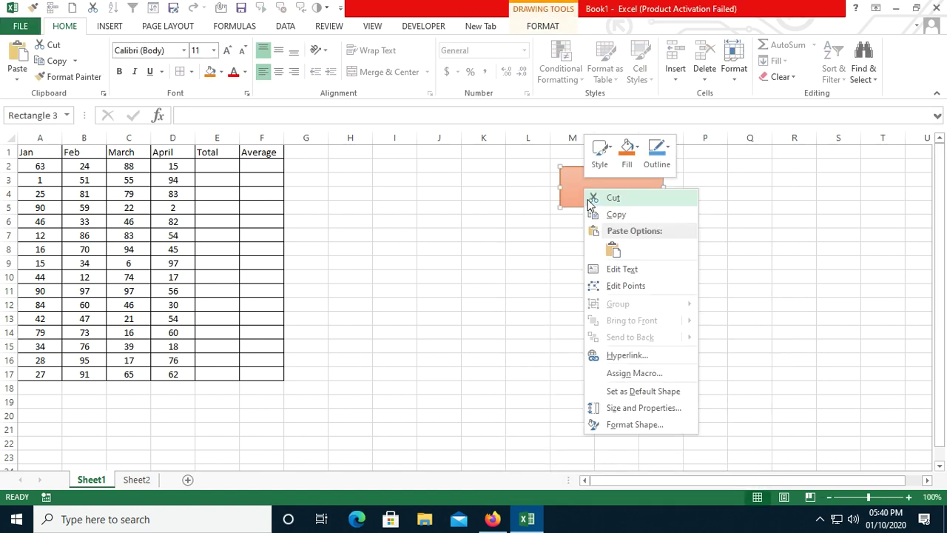
pyautogui.click(620, 269)
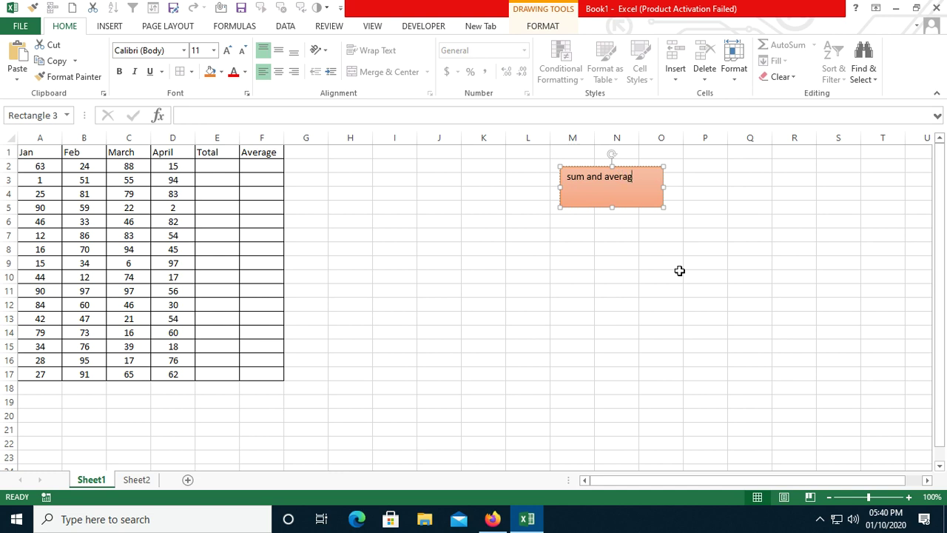
pyautogui.click(705, 267)
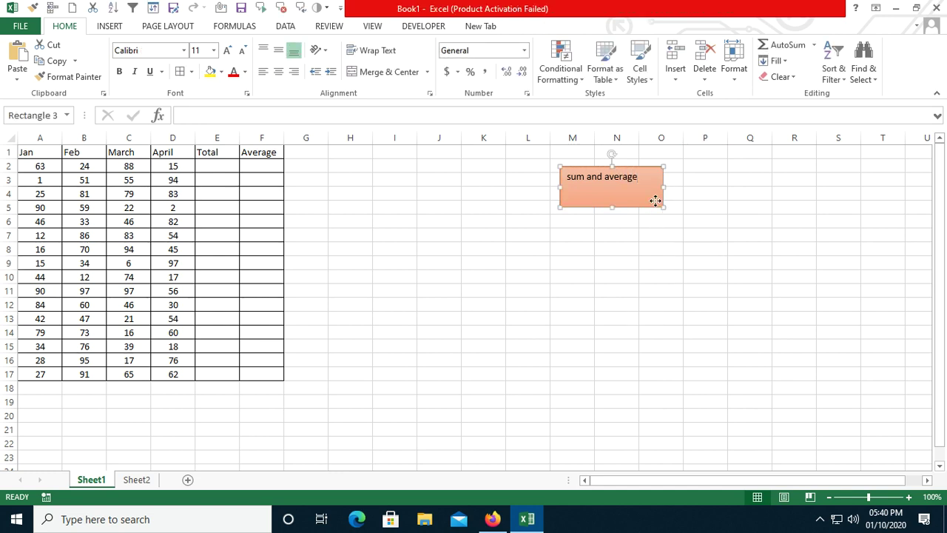
pyautogui.rightClick(655, 201)
pyautogui.press('Escape')
pyautogui.click(278, 51)
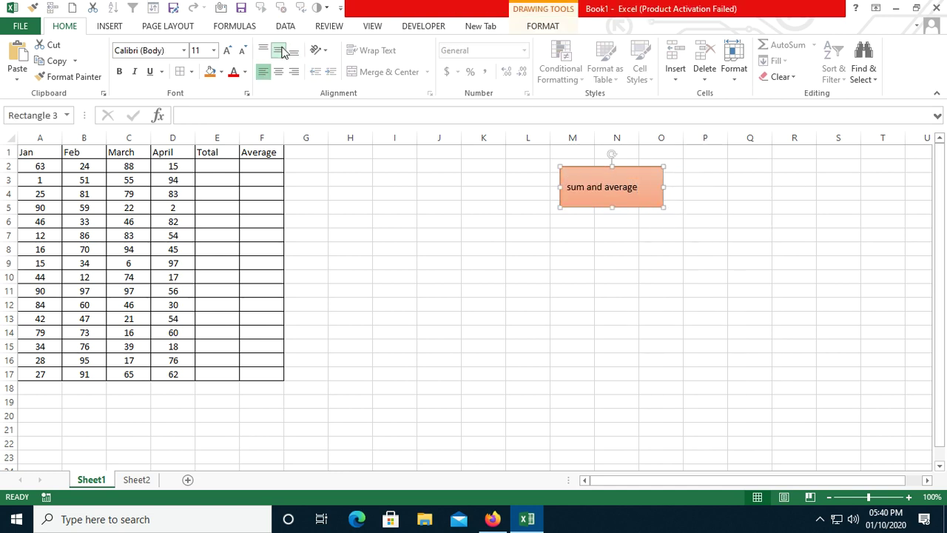
pyautogui.click(278, 72)
pyautogui.click(572, 275)
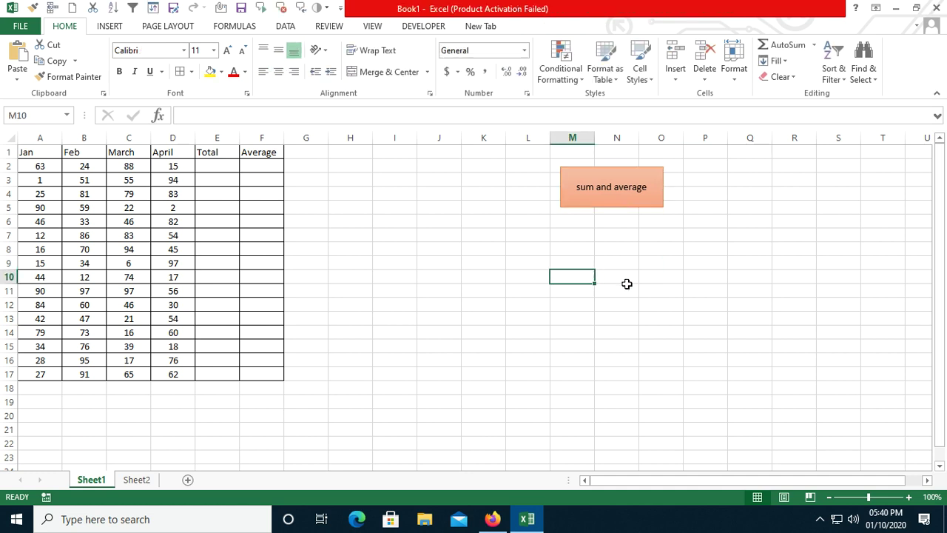
# Step: Run Sum_Average from the orange shape, clear E2:F17, then rerun it to refill totals and averages
pyautogui.click(618, 195)
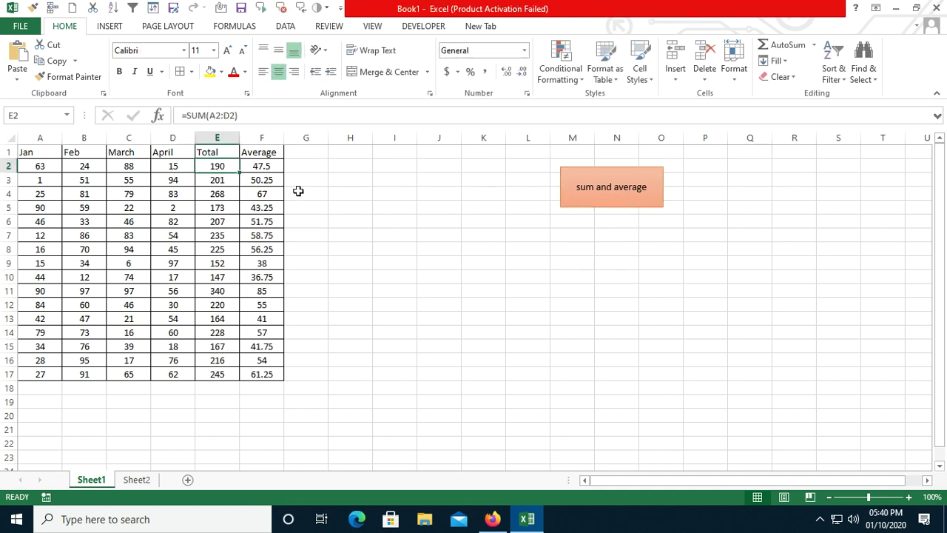
pyautogui.moveTo(216, 167); pyautogui.dragTo(254, 370)
pyautogui.press('Delete')
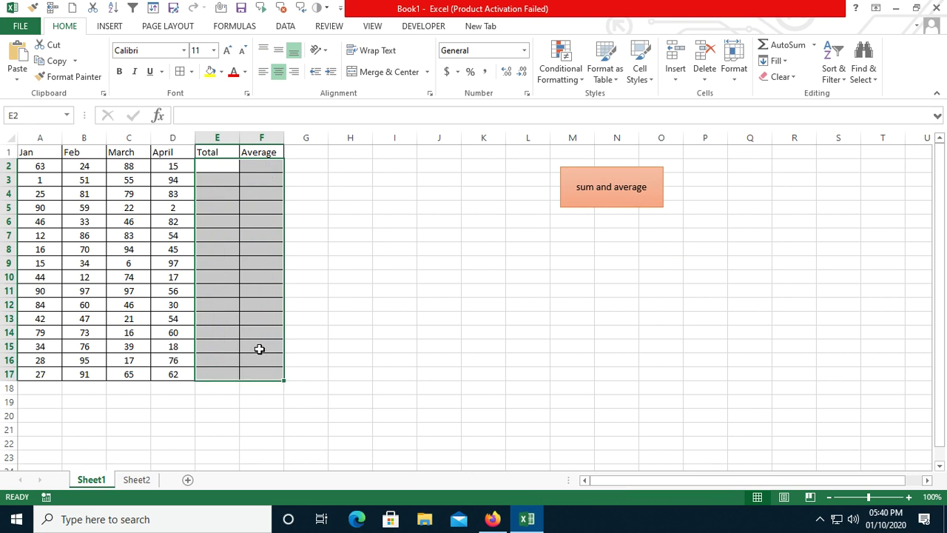
pyautogui.click(600, 200)
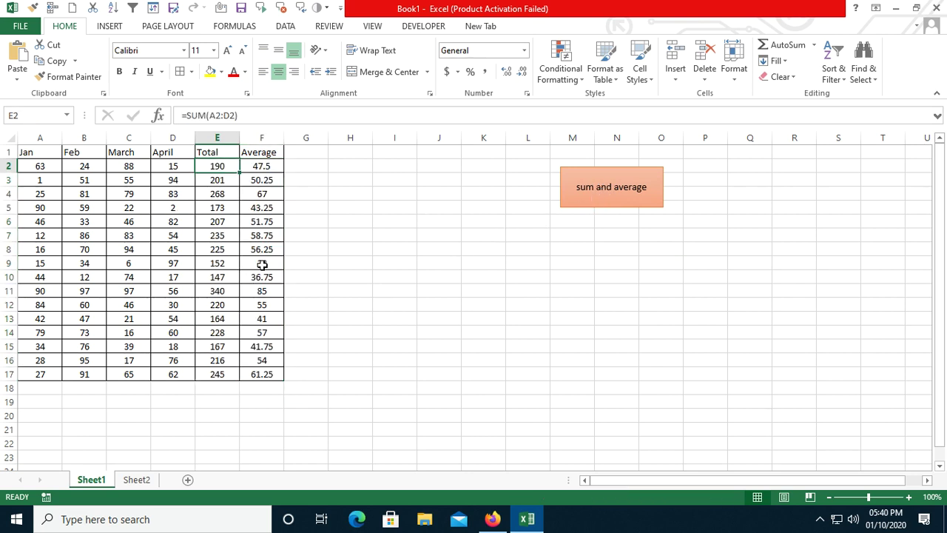